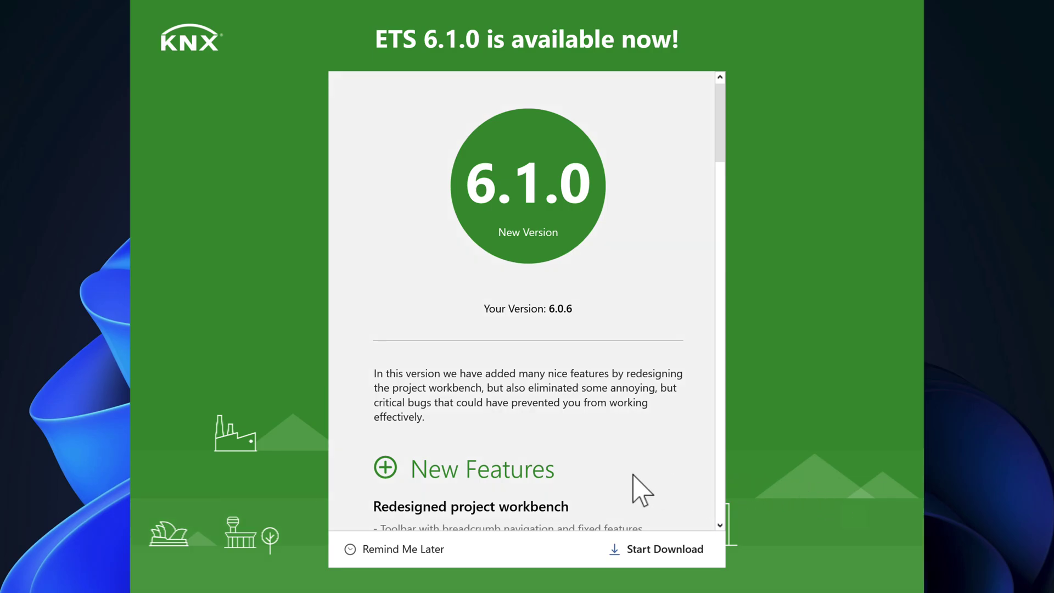
Step: Read through the ETS 6.1.0 release notes and start downloading the update
scroll(631, 477, "down", 4)
scroll(641, 490, "down", 8)
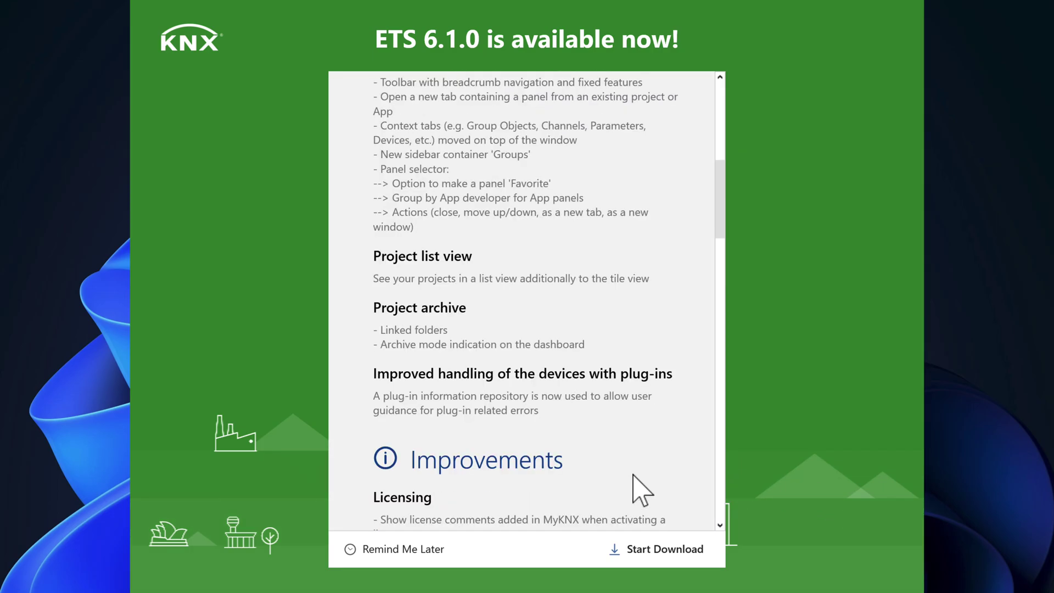
scroll(641, 490, "down", 12)
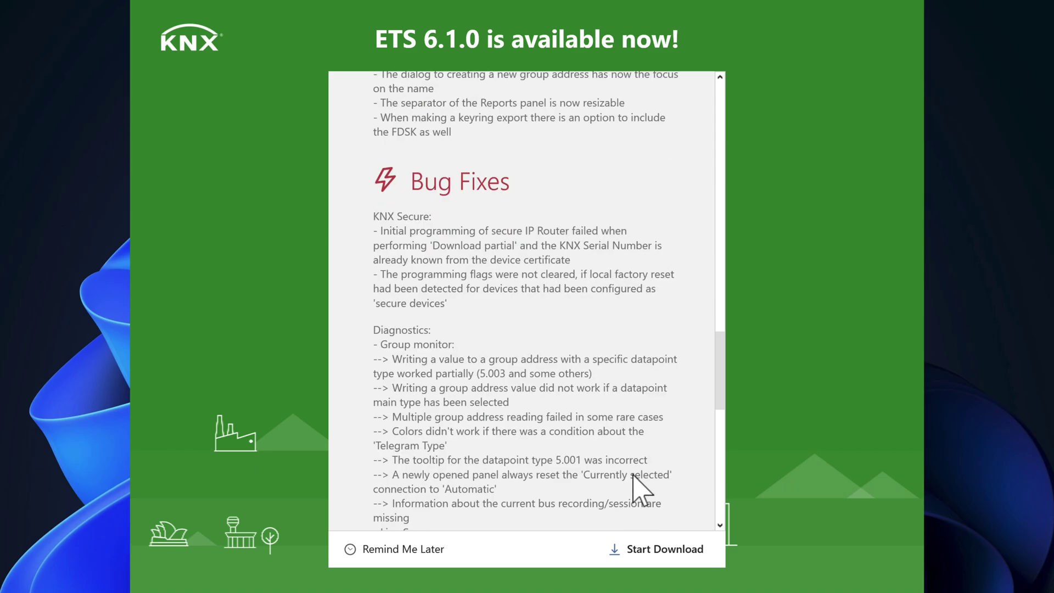
scroll(641, 490, "down", 1)
scroll(641, 490, "down", 7)
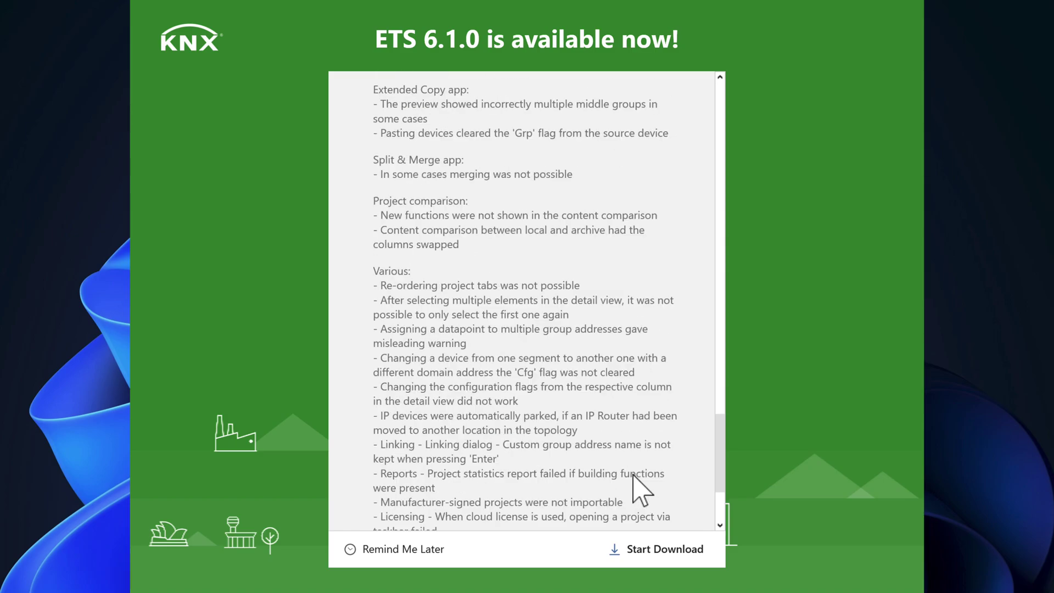
scroll(641, 490, "down", 3)
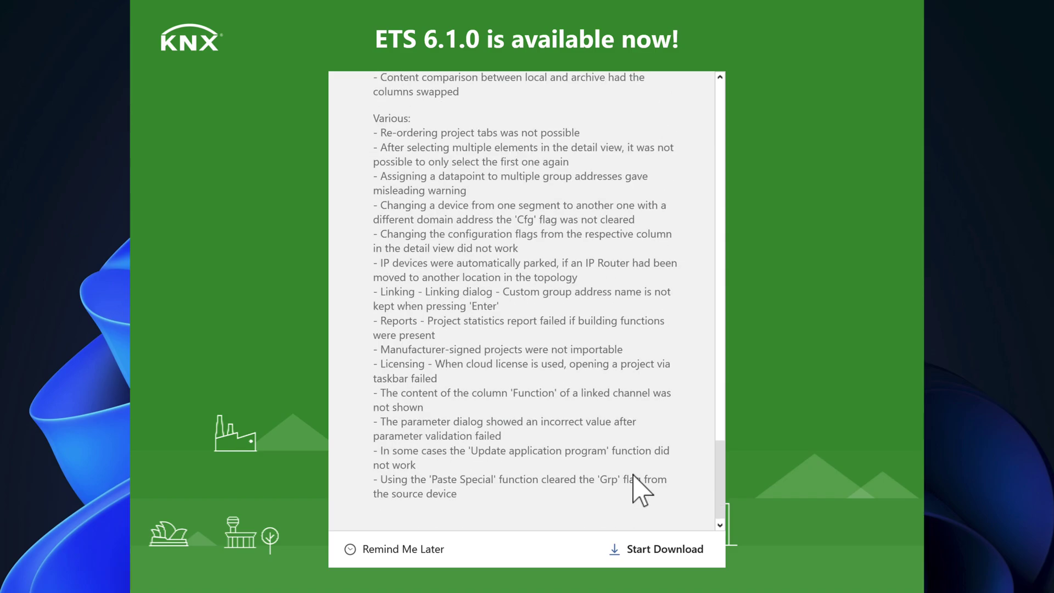
left_click(658, 547)
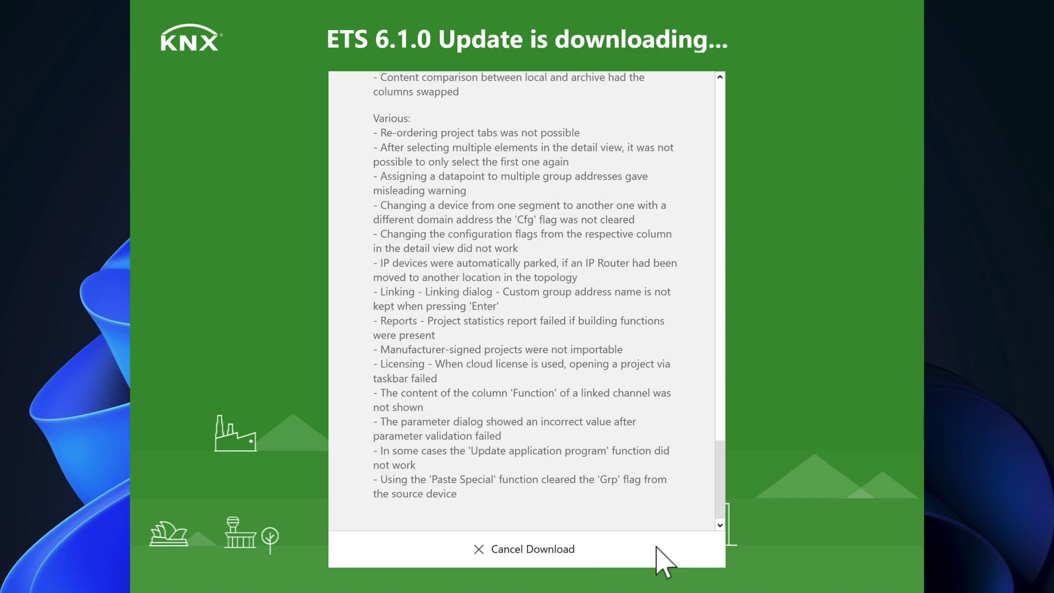
Step: Install the downloaded ETS 6.1.0 update, accepting the licence agreement and the UAC prompt
scroll(538, 434, "up", 7)
scroll(537, 434, "up", 15)
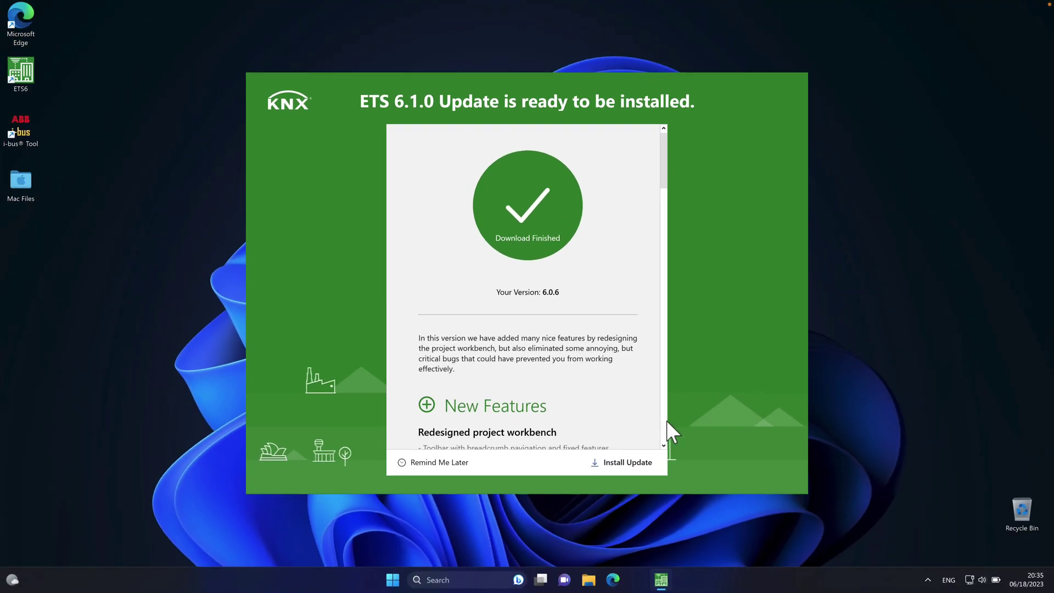
left_click(624, 464)
left_click(414, 291)
left_click(599, 350)
left_click(576, 372)
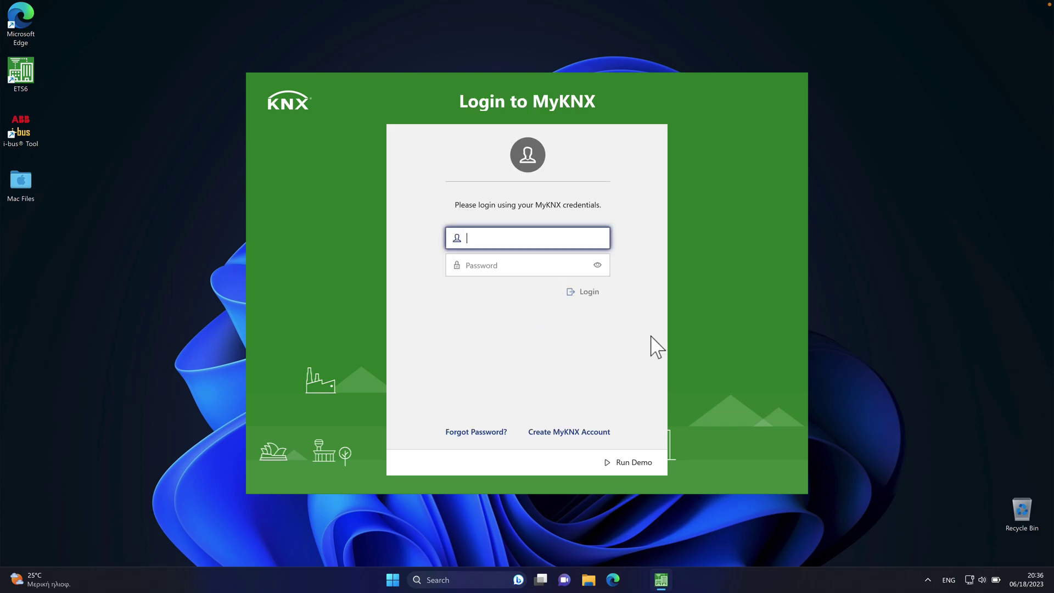
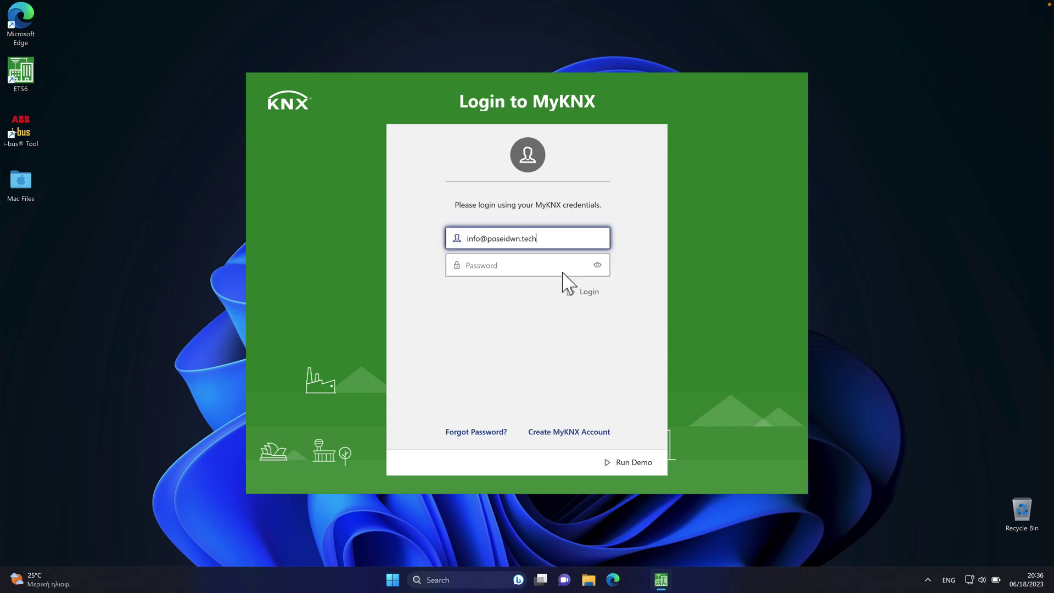
Step: Log in to MyKNX with the account e-mail and password
left_click(562, 272)
type("••••••")
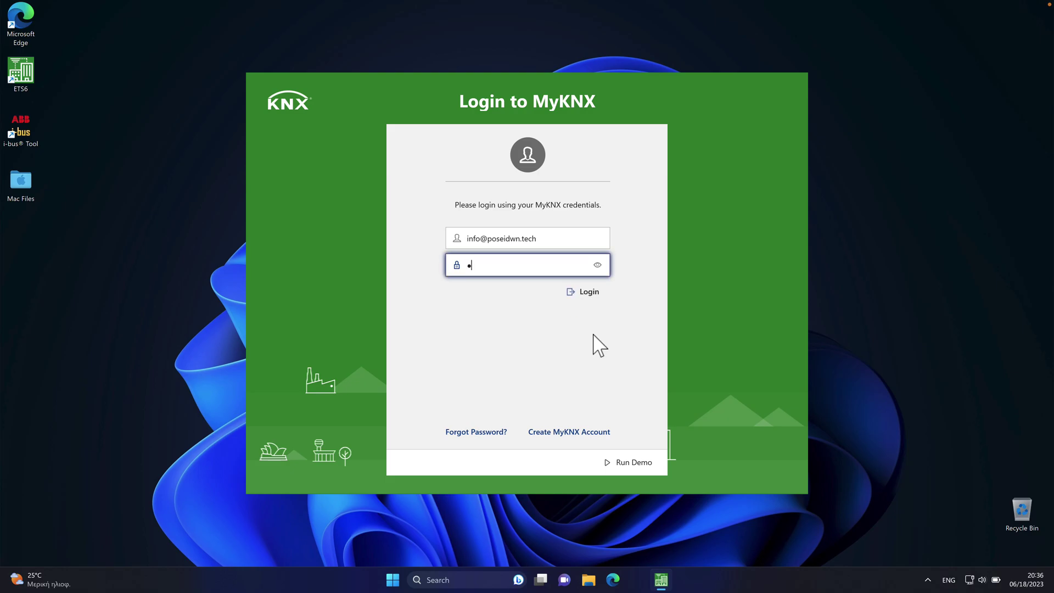
type("••••••••••")
left_click(595, 295)
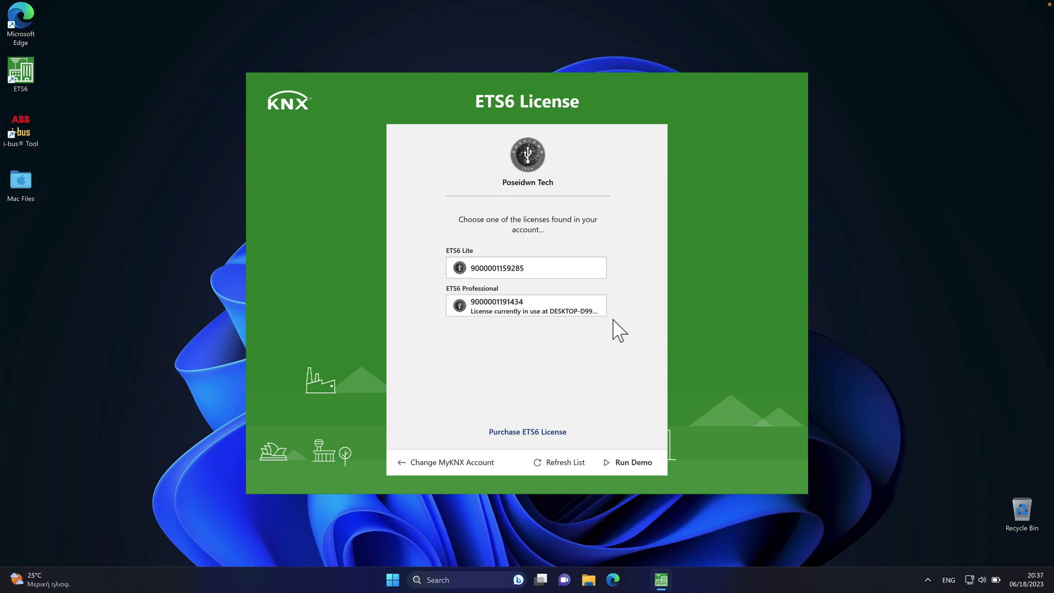
Step: Activate the ETS6 Professional license from license storage
left_click(539, 313)
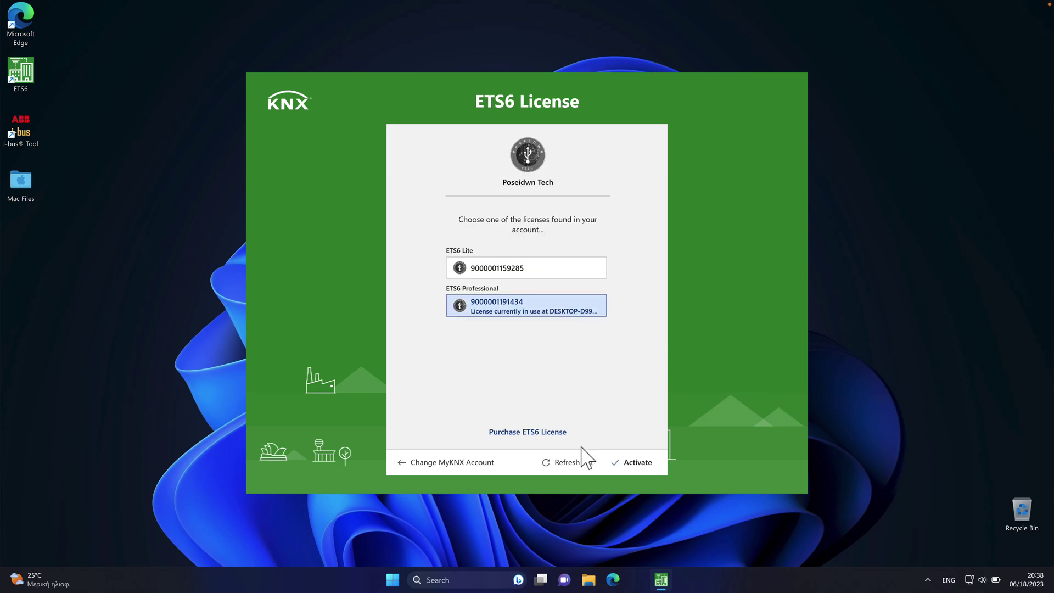
left_click(624, 462)
left_click(631, 462)
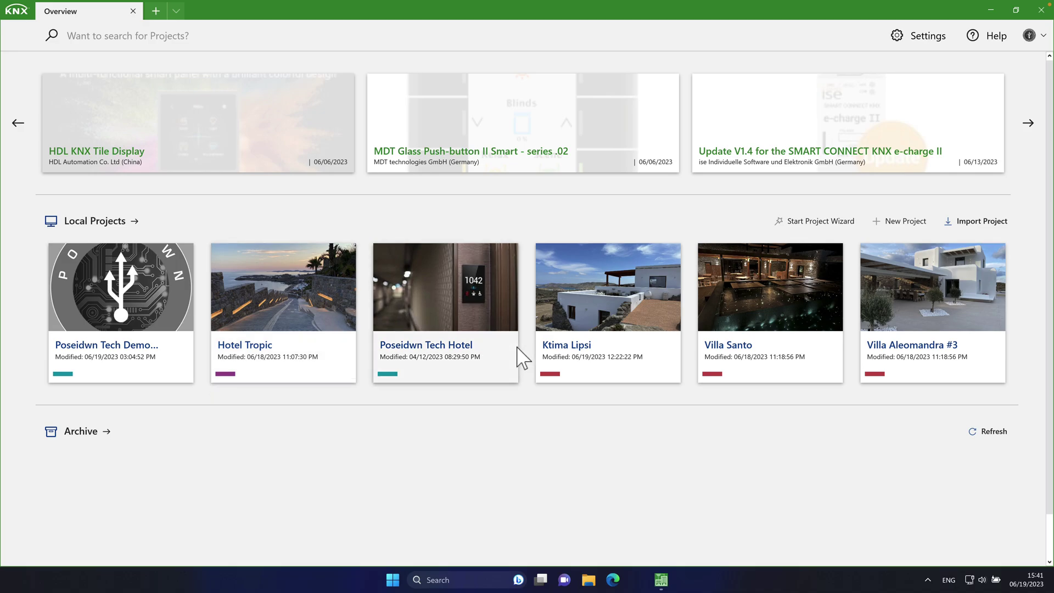
Step: Show all local projects in list view and open the Poseidwn Tech Demo House details
mouse_move(503, 362)
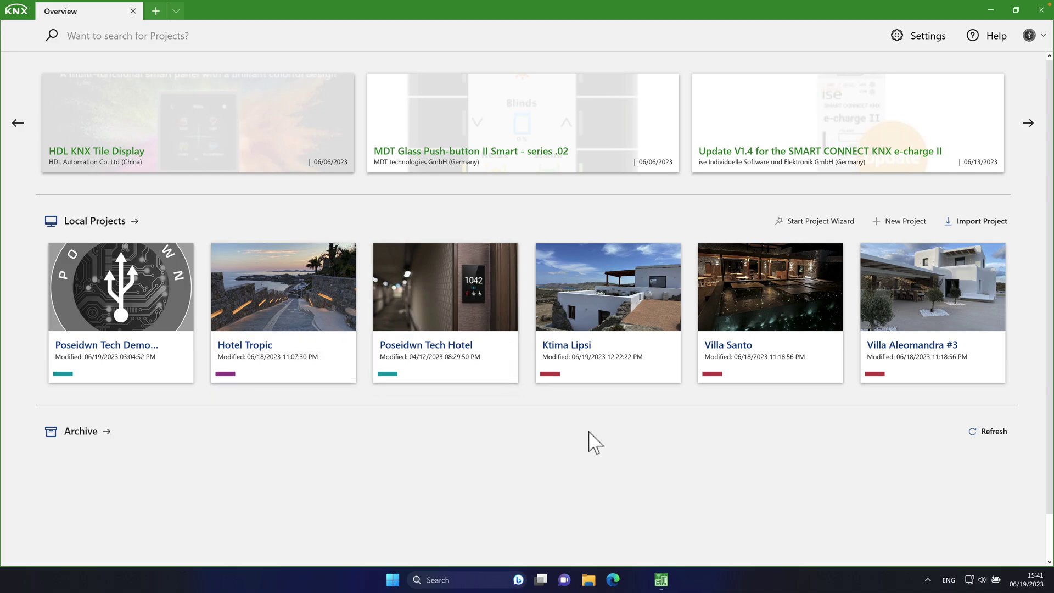
left_click(136, 233)
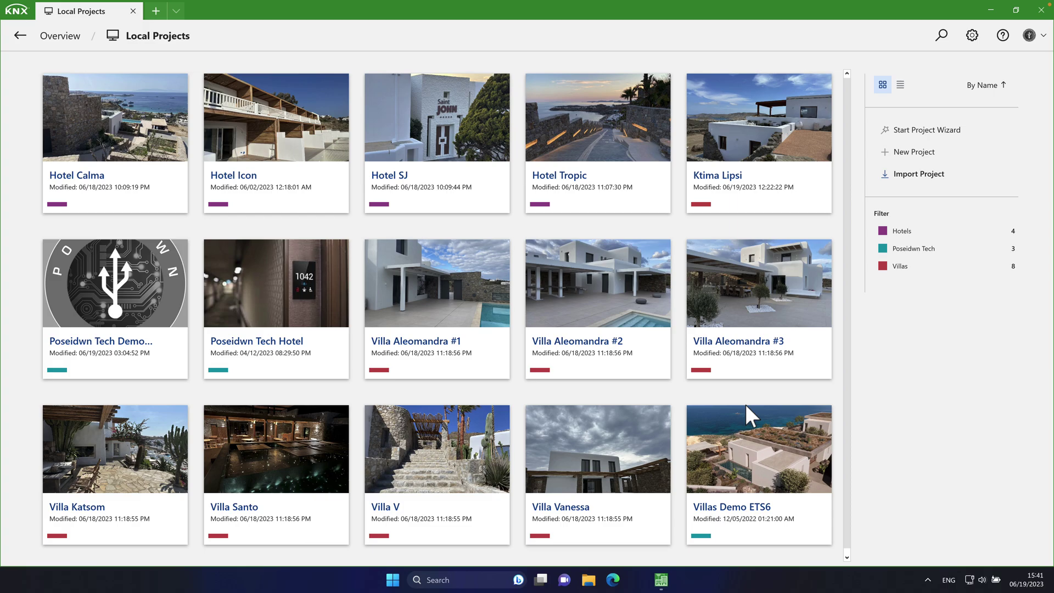
left_click(906, 94)
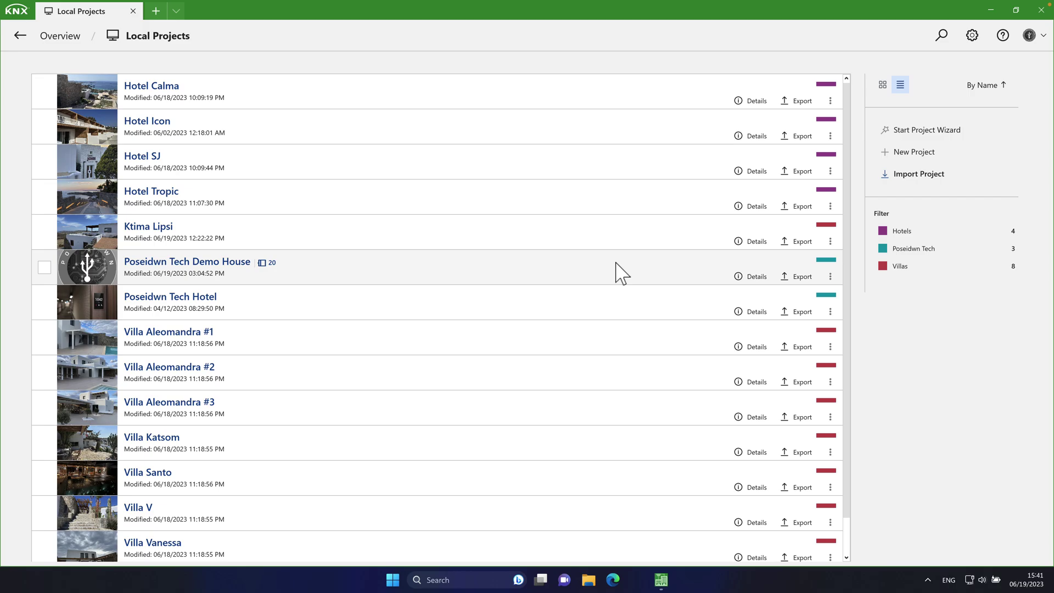
left_click(750, 277)
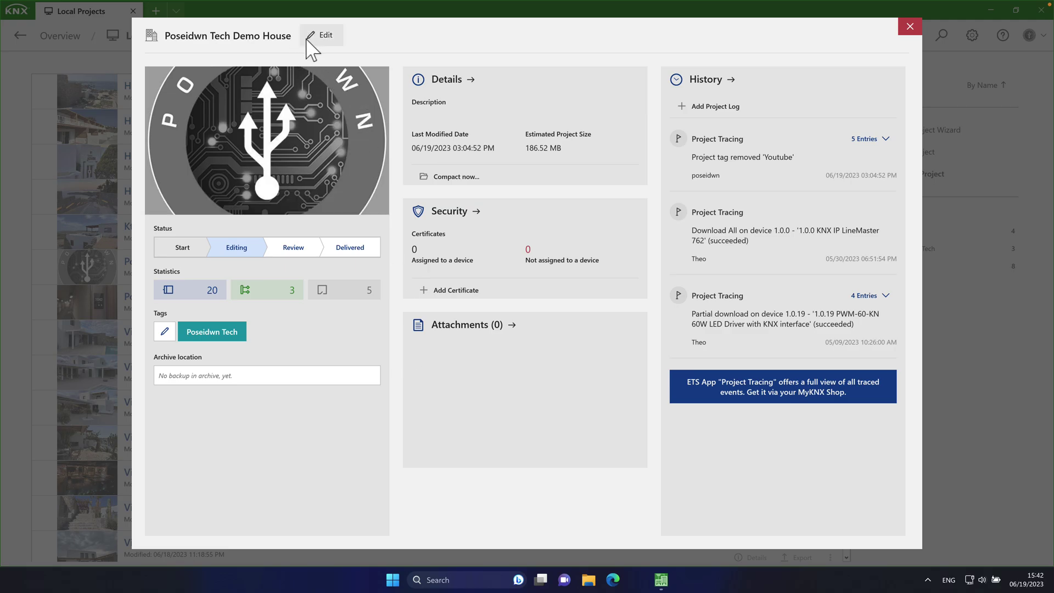
Step: Keep the project name unchanged and set the Demo House status to Review
left_click(305, 35)
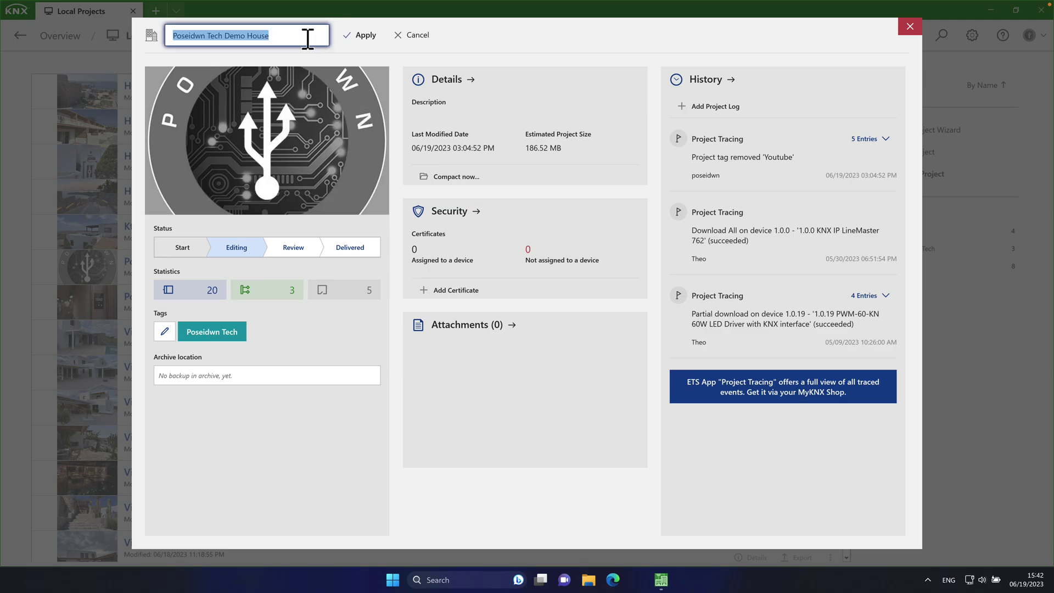
left_click(354, 37)
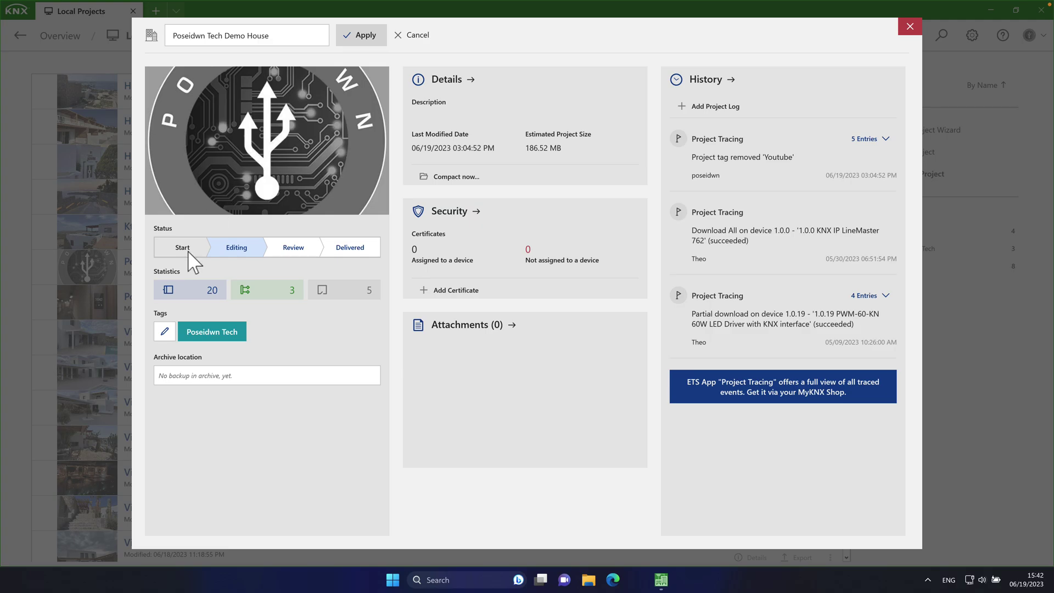
left_click(288, 255)
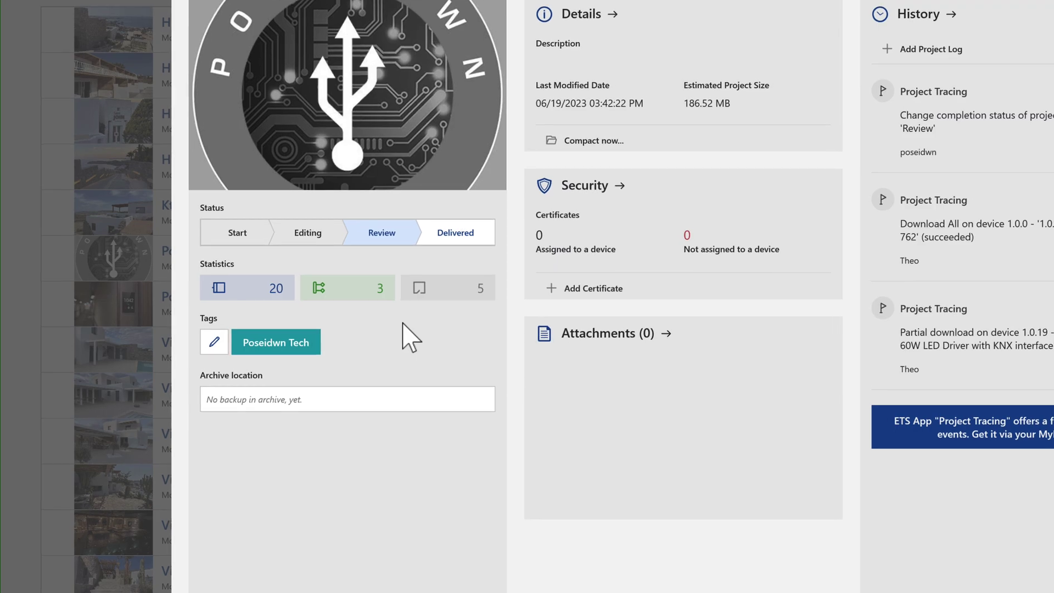
Step: Create an orange 'YouTube' tag, assign it to the Demo House, and close the details
left_click(222, 347)
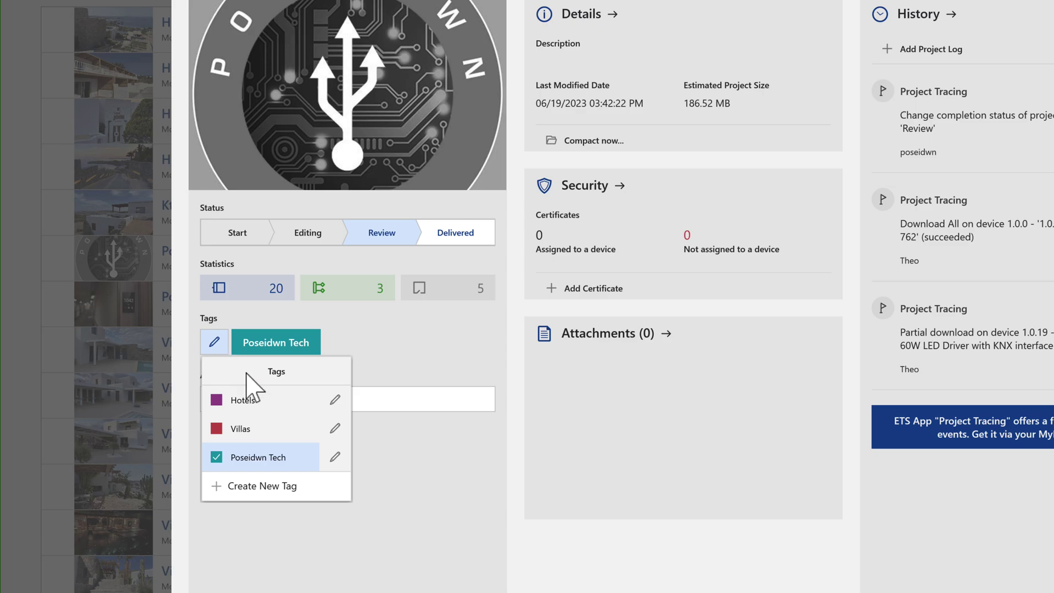
left_click(263, 486)
type("YouTube")
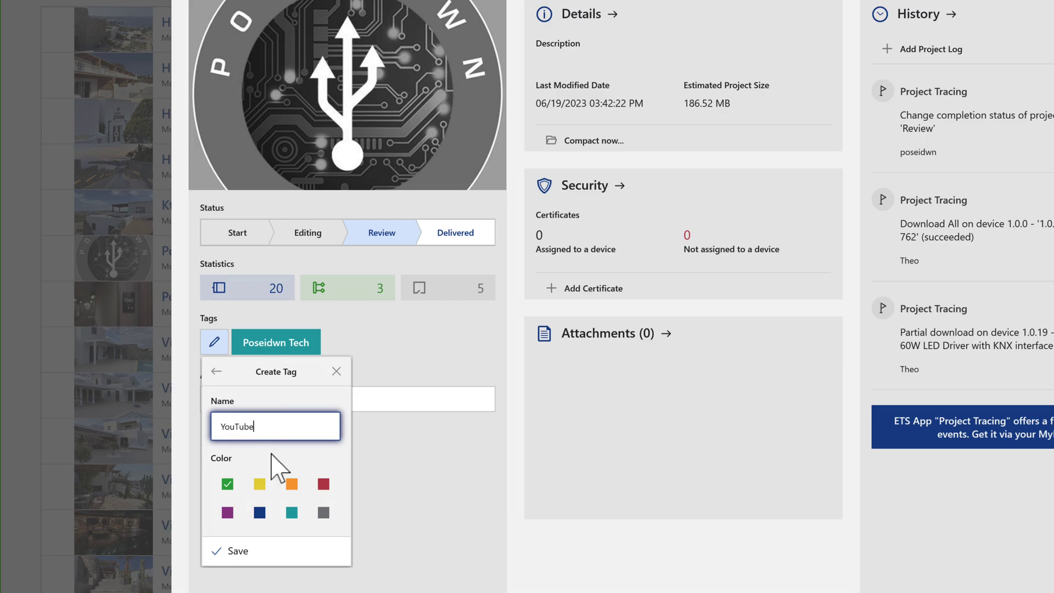
left_click(293, 484)
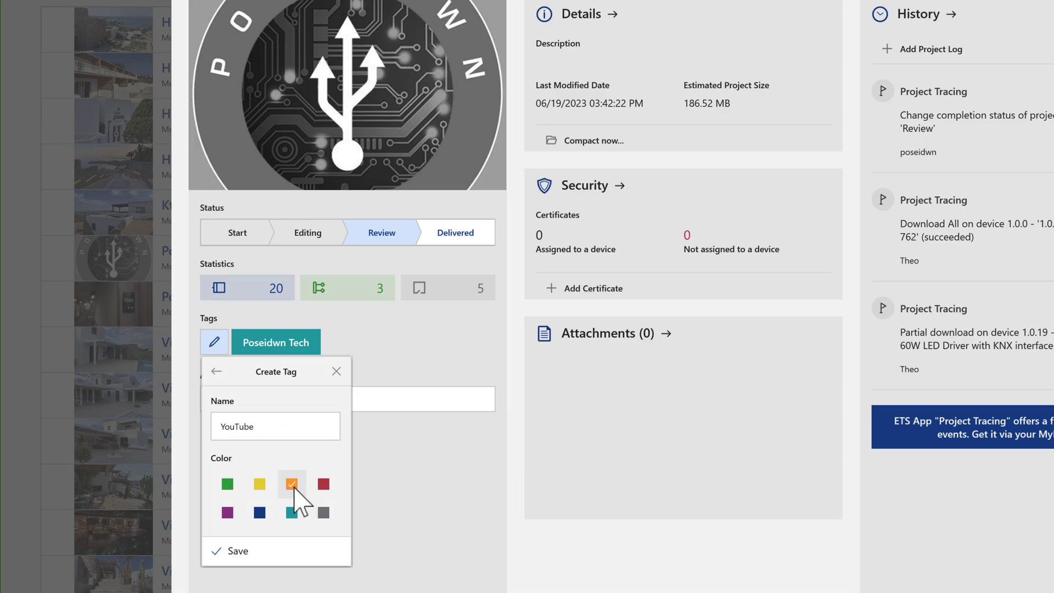
left_click(245, 550)
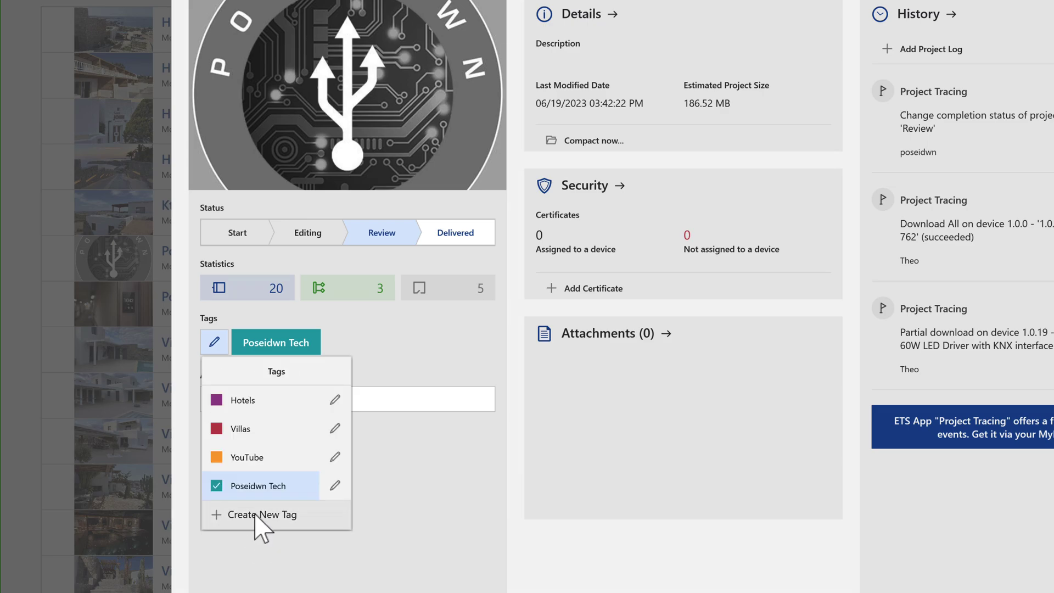
left_click(217, 461)
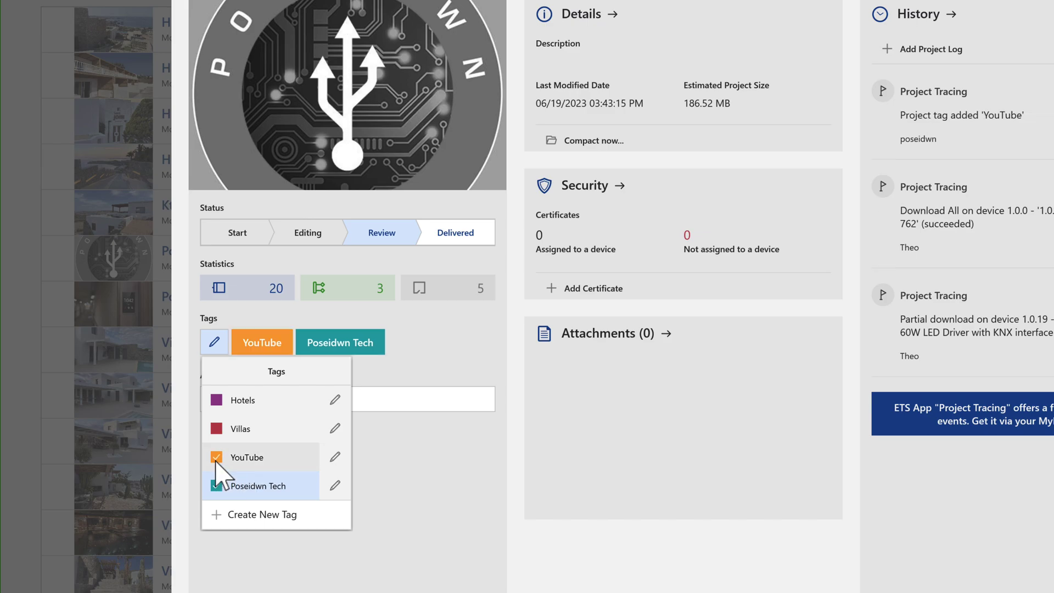
left_click(401, 475)
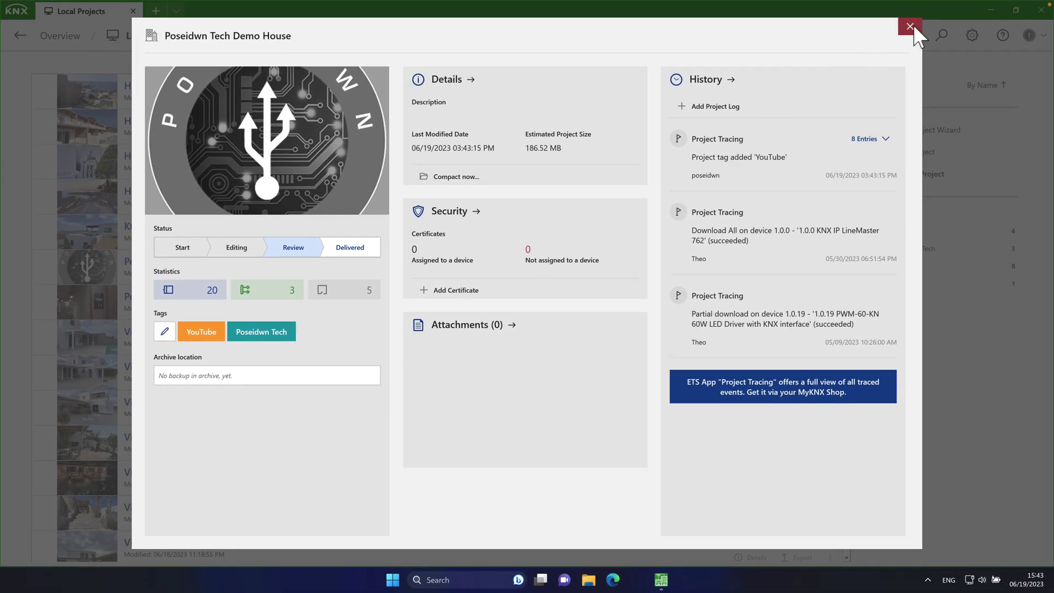
left_click(912, 25)
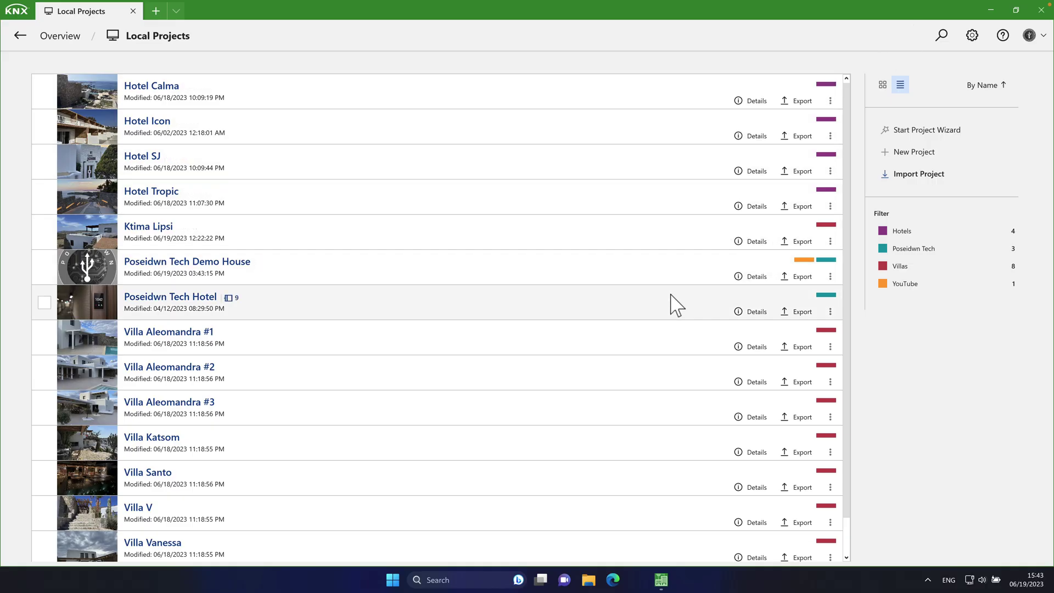
Step: Filter the Local Projects list by the Poseidwn Tech and YouTube tags
left_click(902, 250)
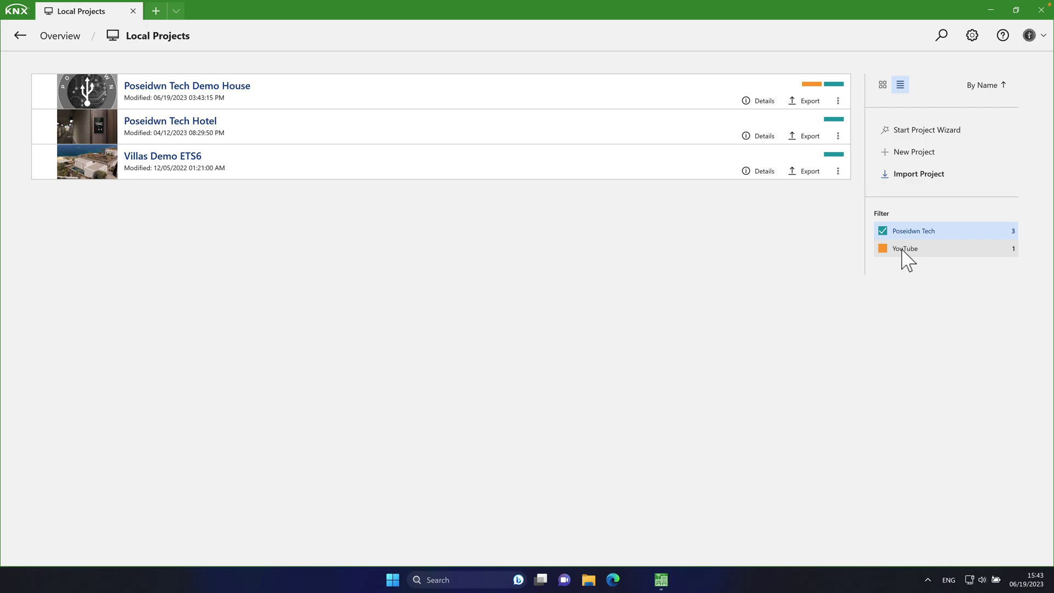
left_click(903, 248)
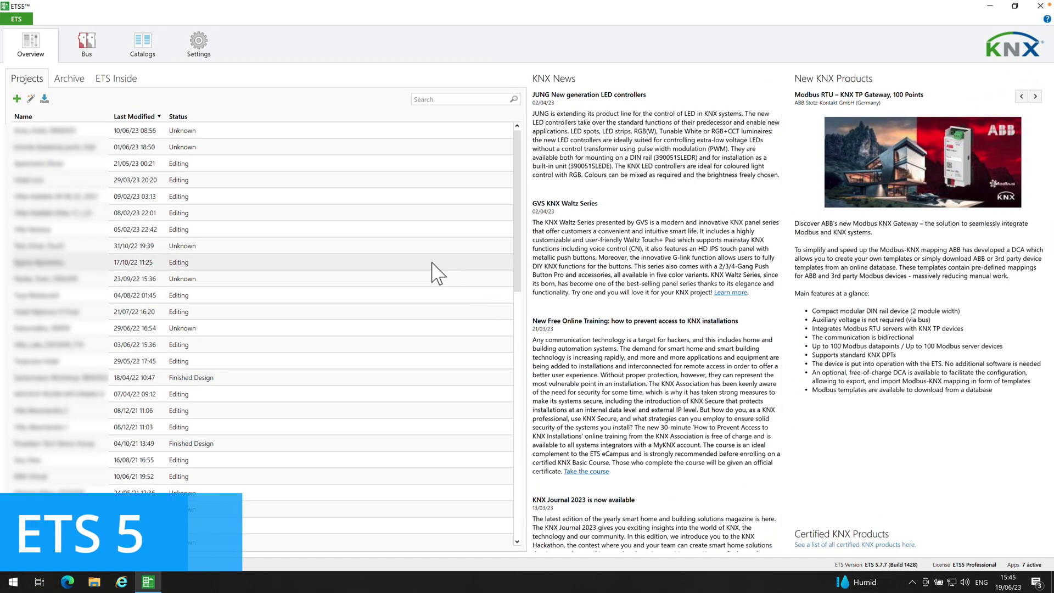
scroll(393, 213, "down", 9)
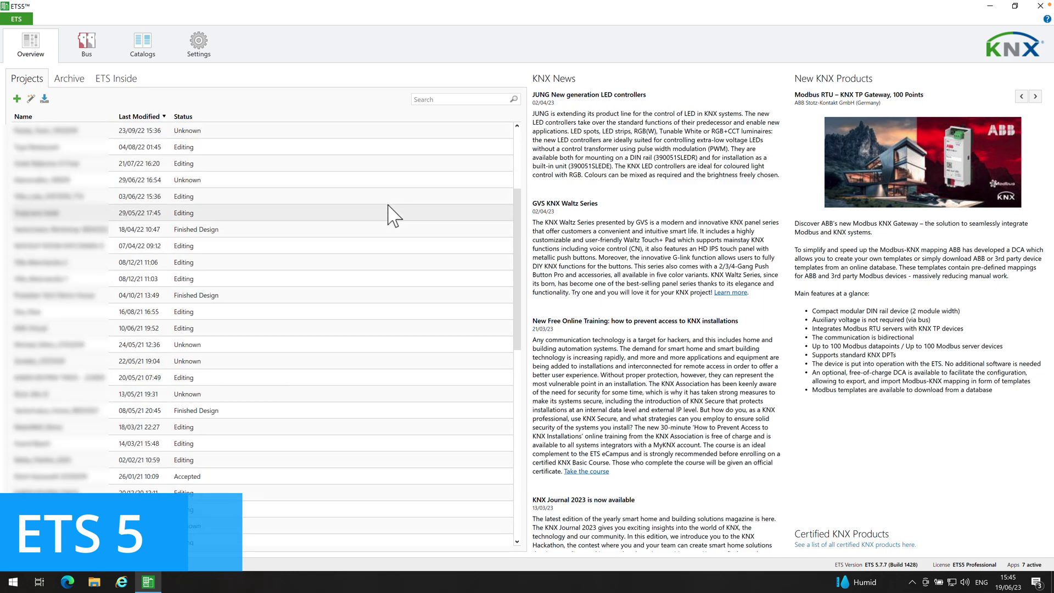
scroll(393, 212, "up", 6)
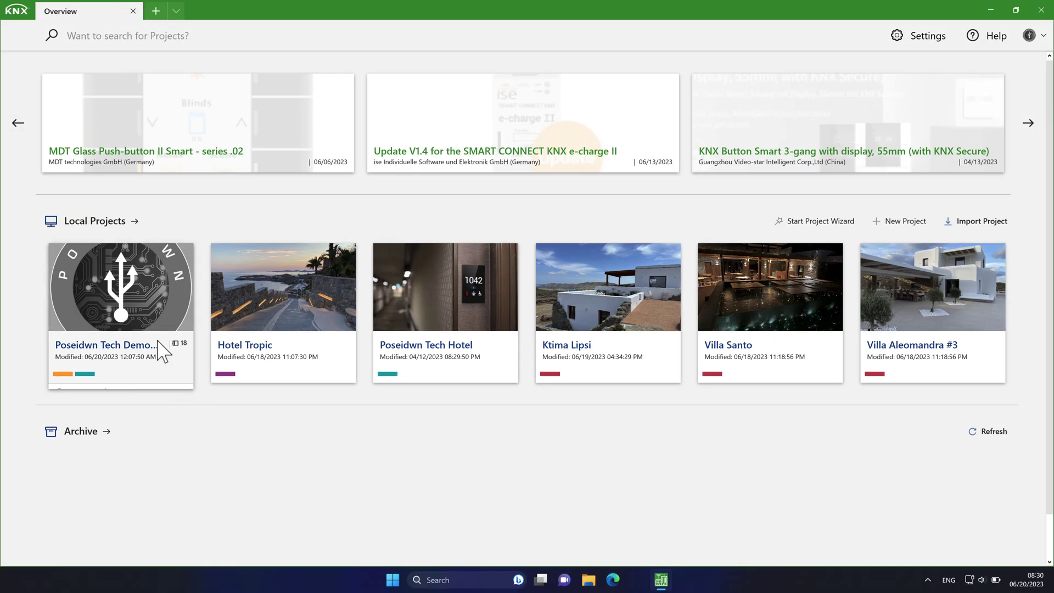
Step: Open the Demo House project and expand the building tree down to the Living Room
left_click(156, 340)
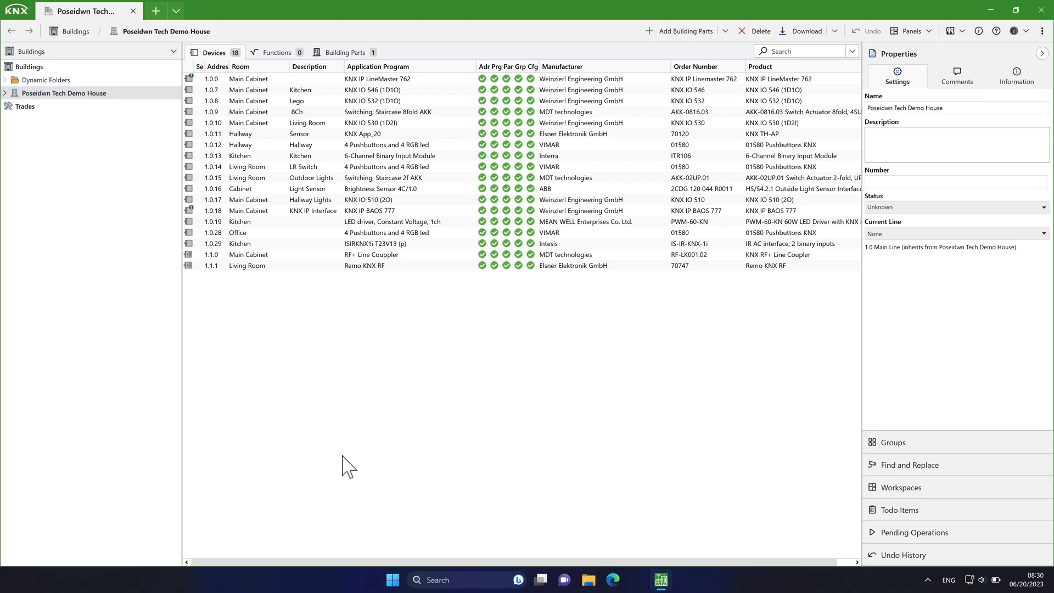
left_click(5, 93)
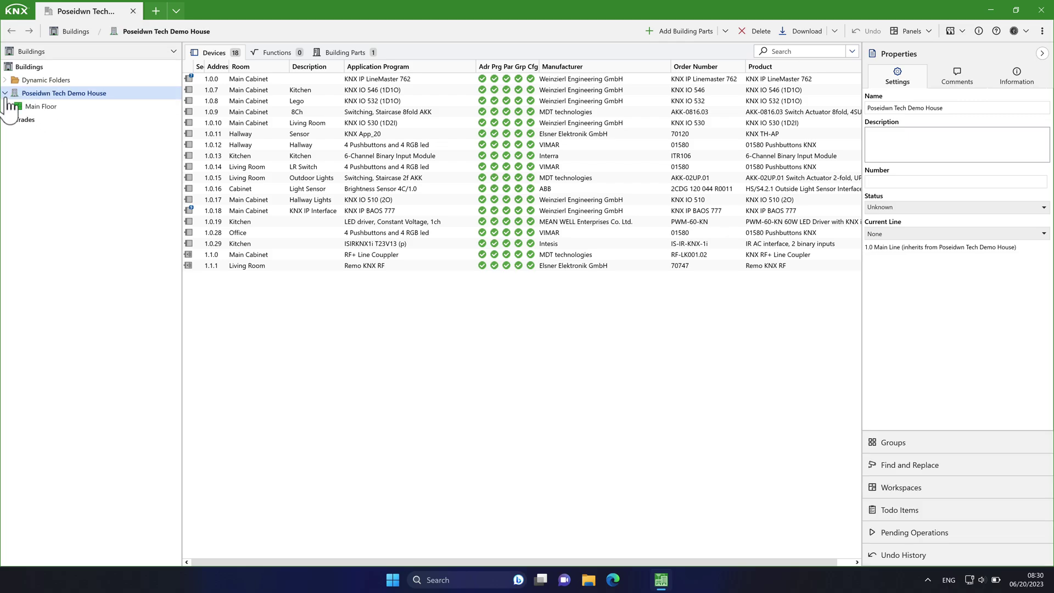
left_click(8, 106)
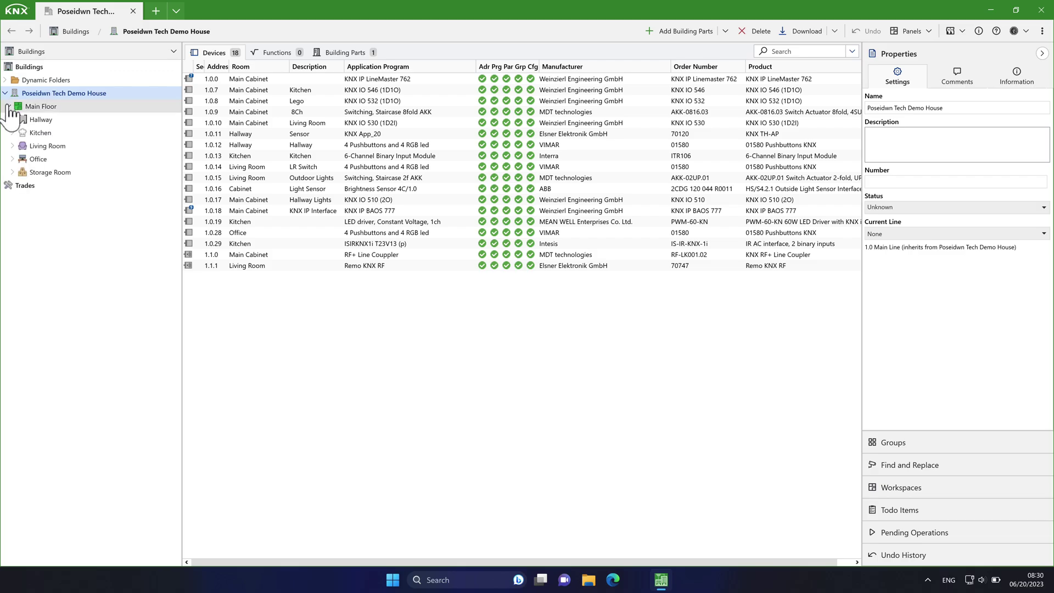
left_click(34, 158)
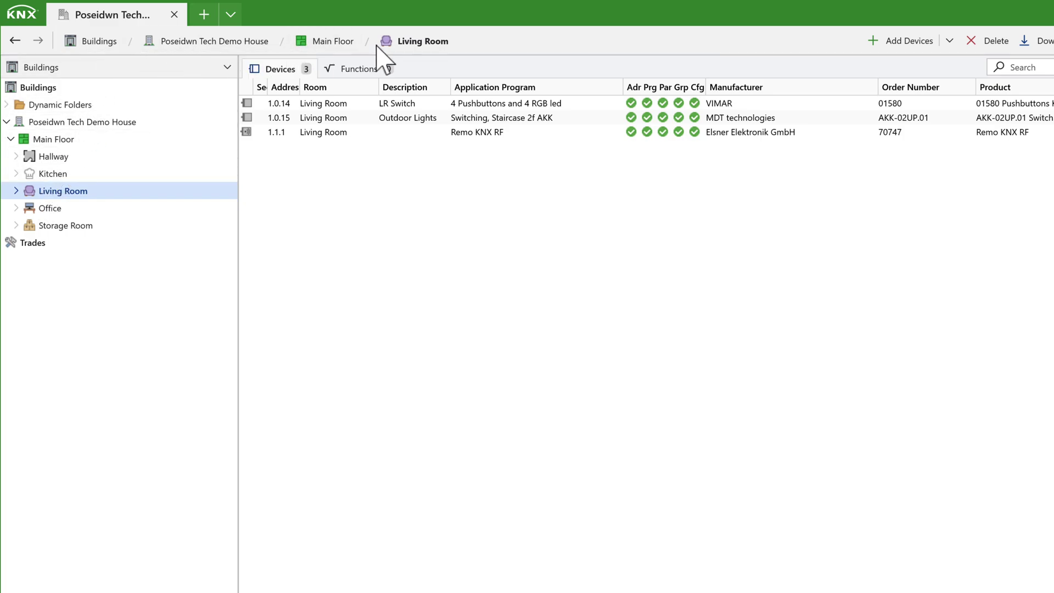
Step: Browse Main Floor's rooms and the Office via breadcrumbs, then return to the Living Room
left_click(326, 46)
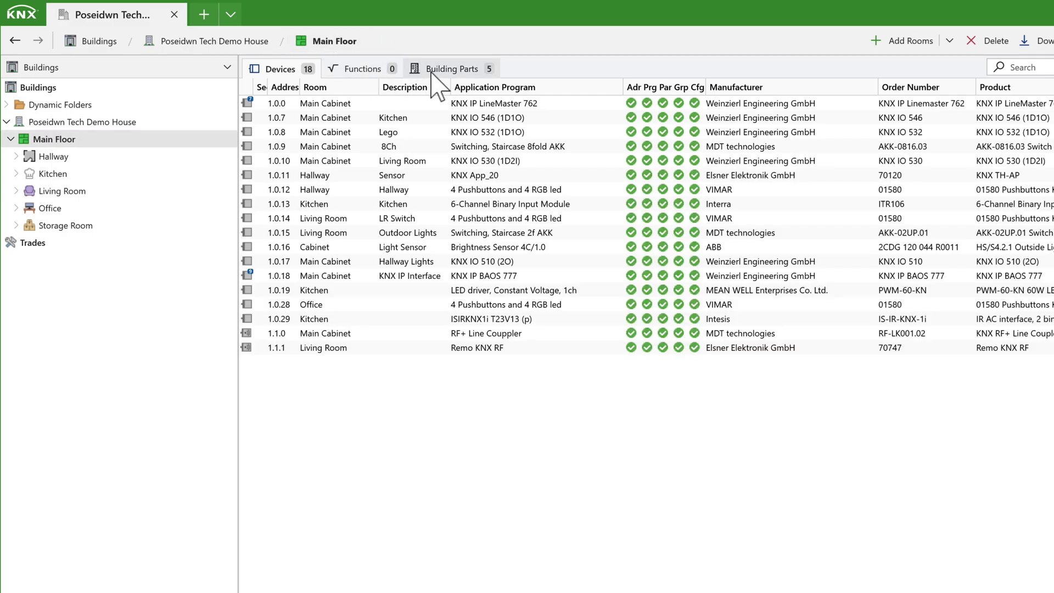
left_click(436, 70)
double_click(284, 147)
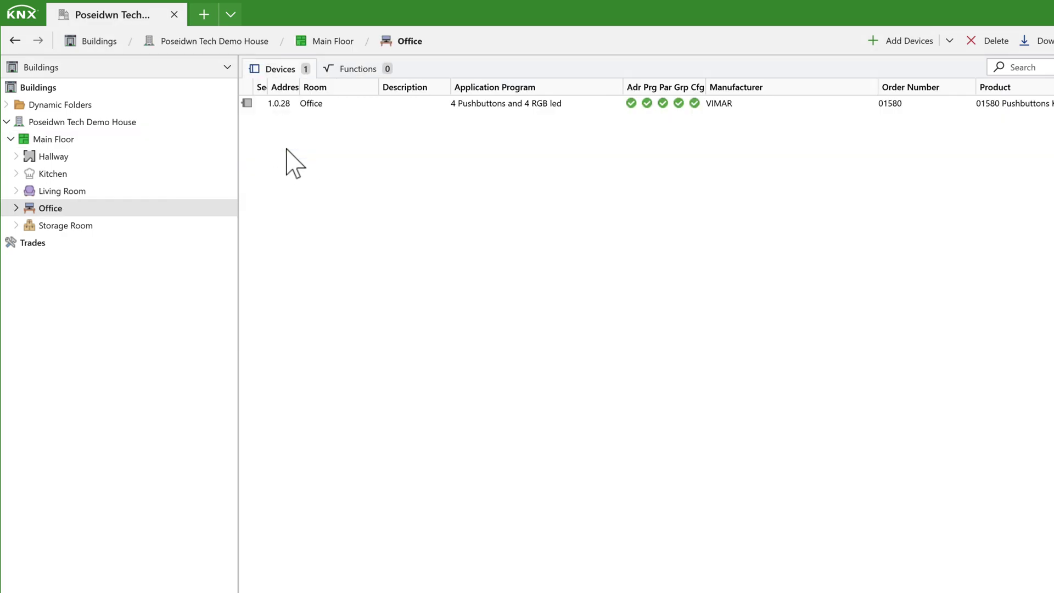
left_click(214, 41)
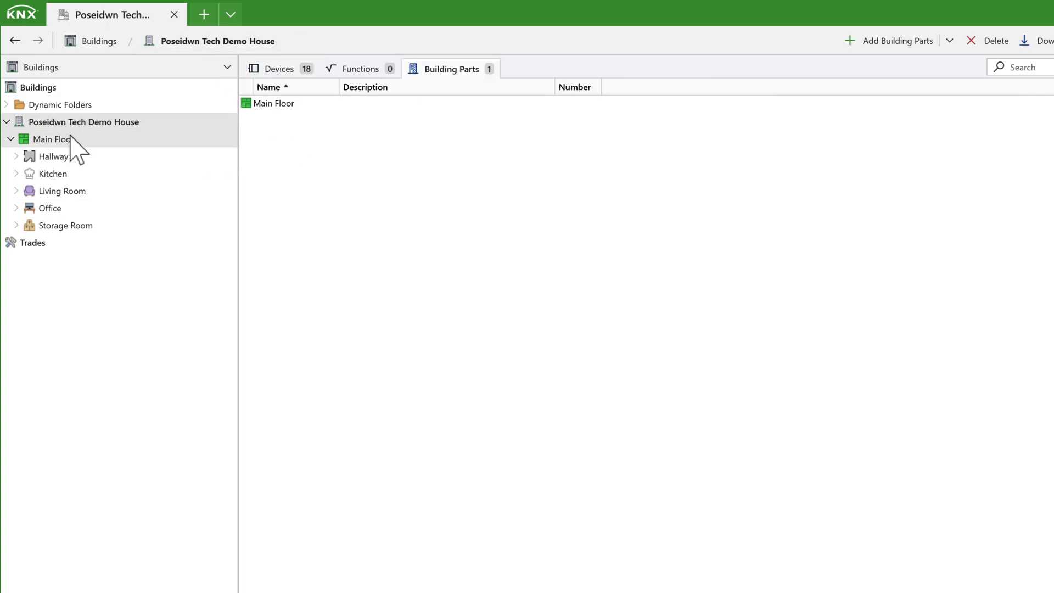
left_click(55, 191)
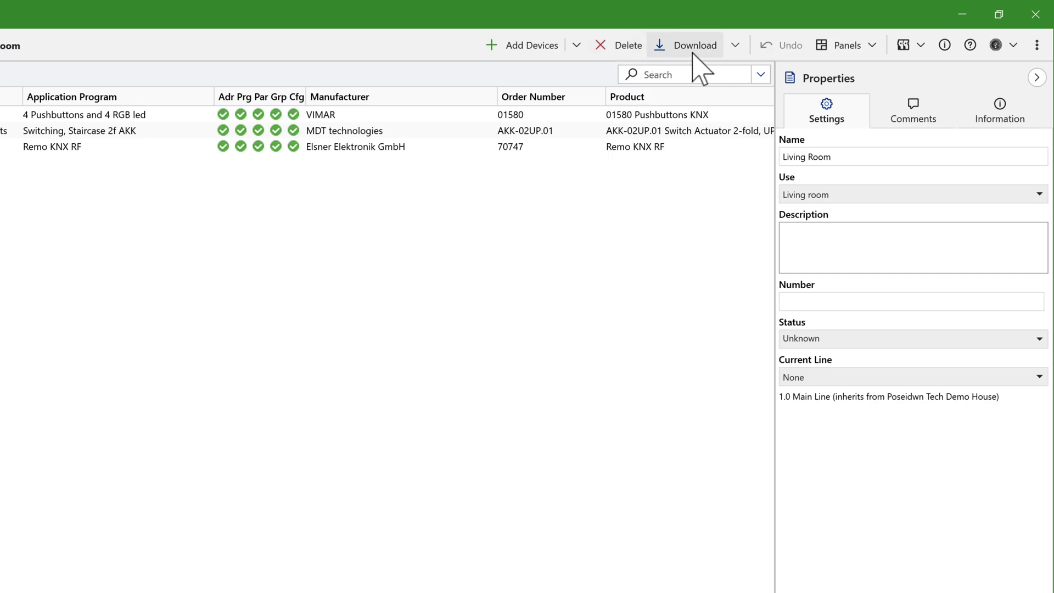
Step: Star Catalog as a favourite under All Panels and open it with Ctrl+Shift+C
left_click(872, 46)
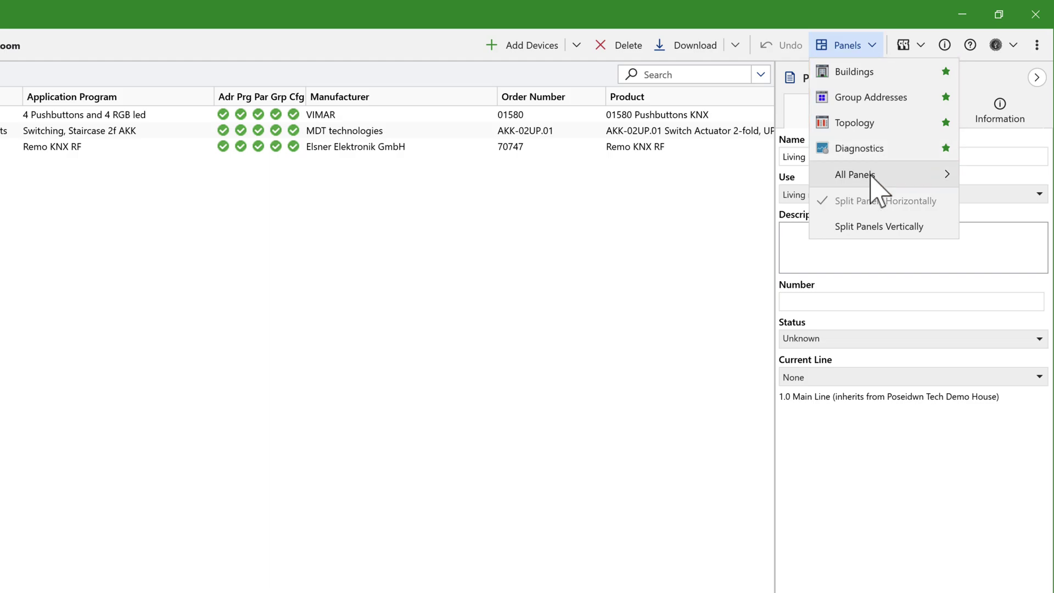
mouse_move(874, 176)
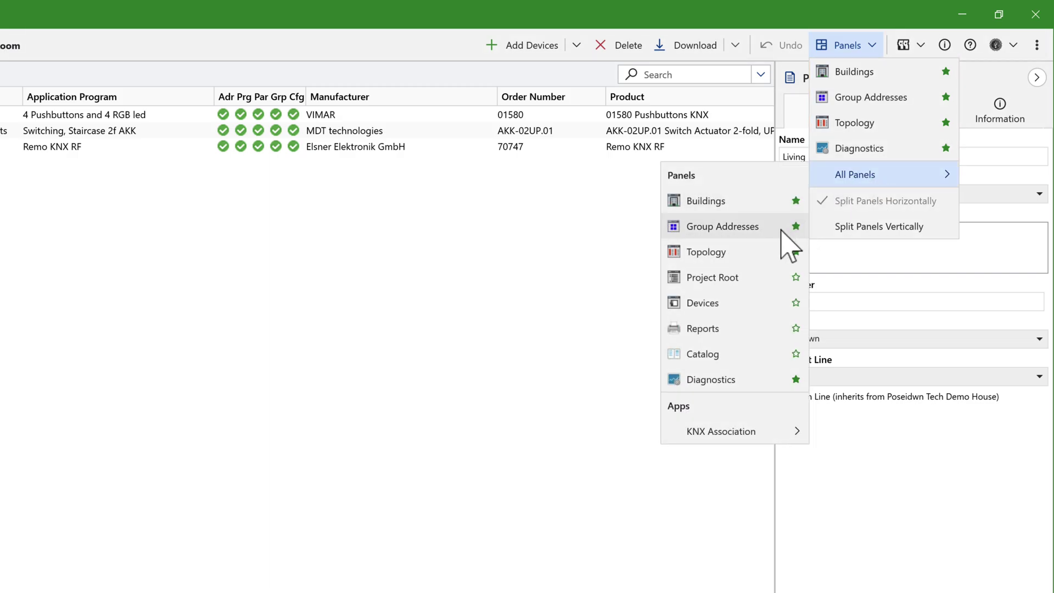
left_click(795, 354)
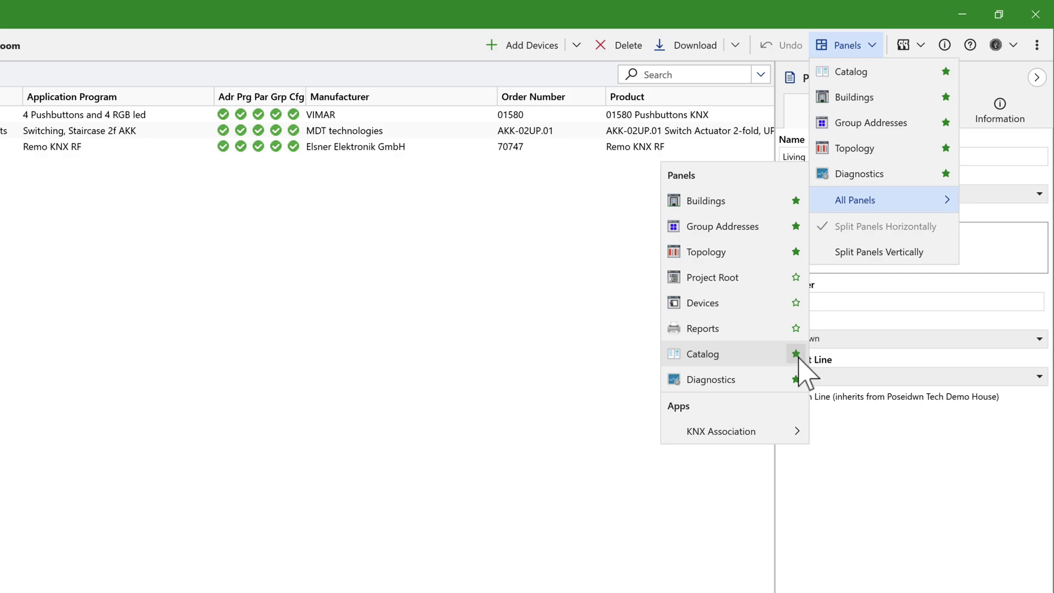
key("Escape")
key("Escape")
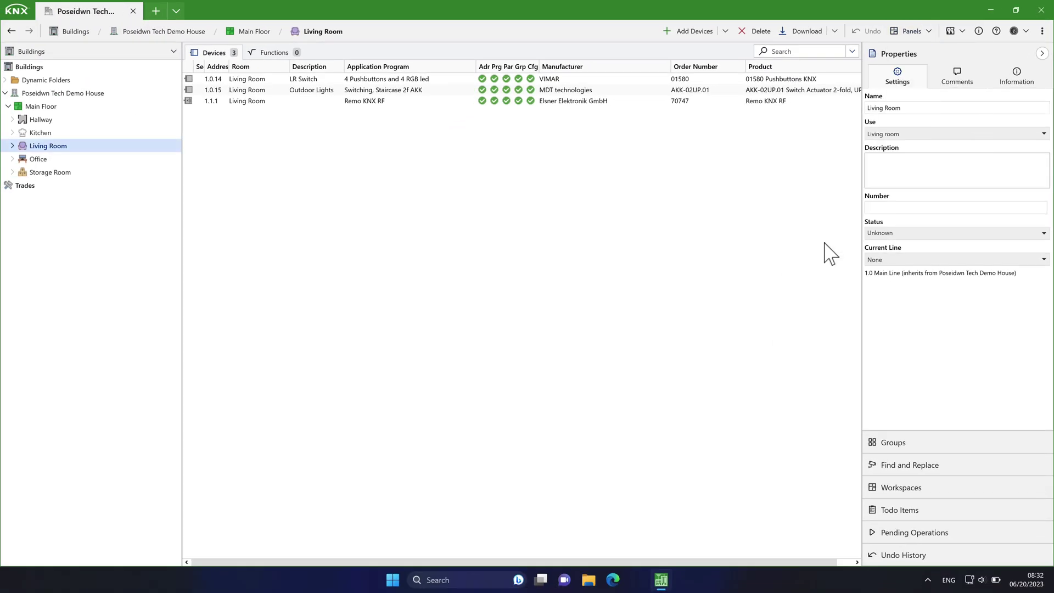
key("ctrl+shift+c")
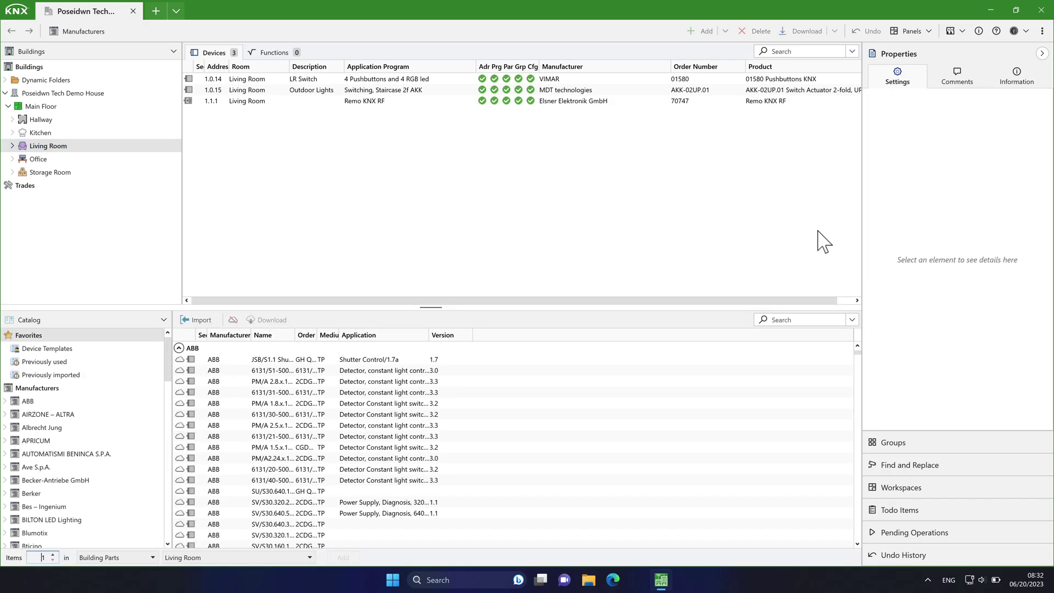
Step: Split the panels vertically, collapse the Properties pane, and close the Catalog panel
left_click(933, 31)
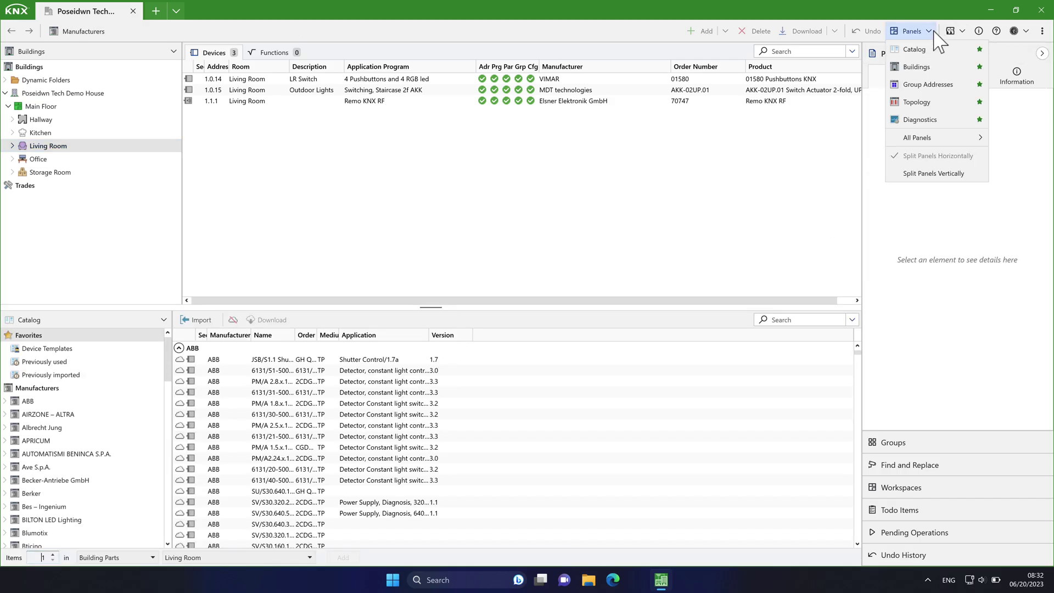
left_click(931, 173)
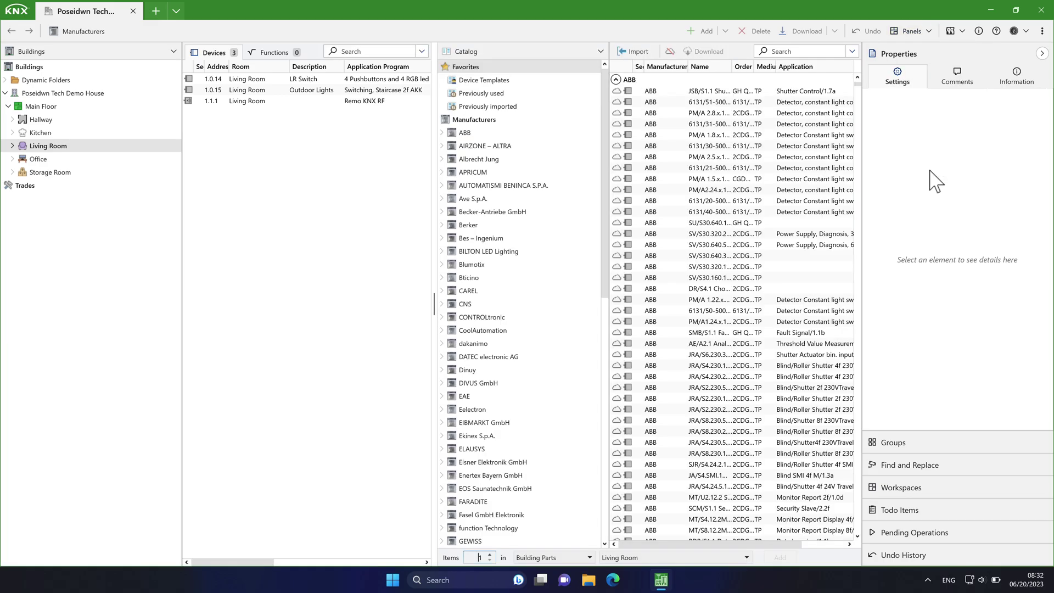
left_click(1041, 53)
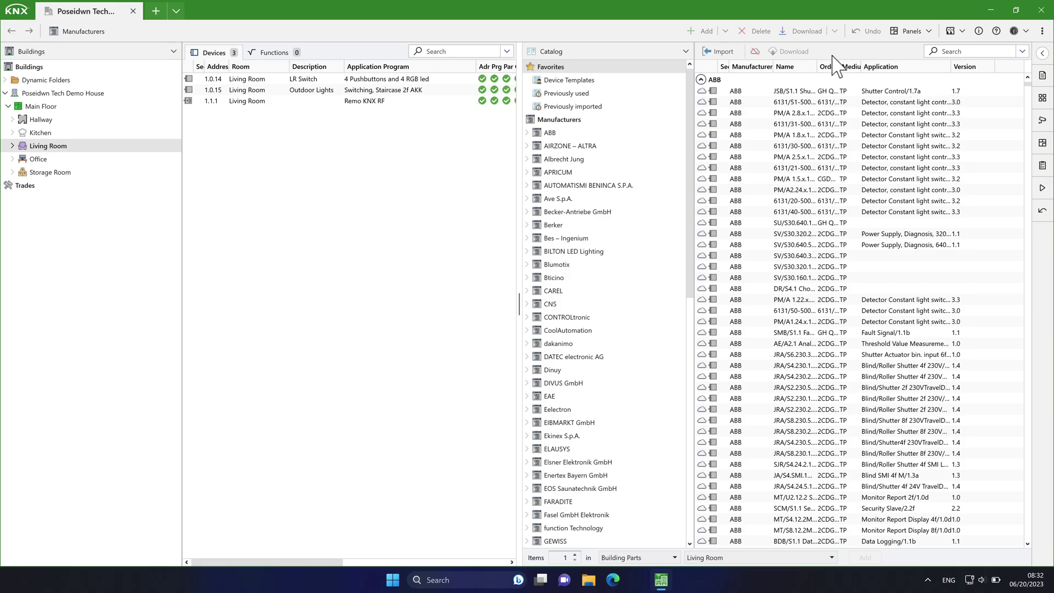
left_click(686, 52)
left_click(608, 250)
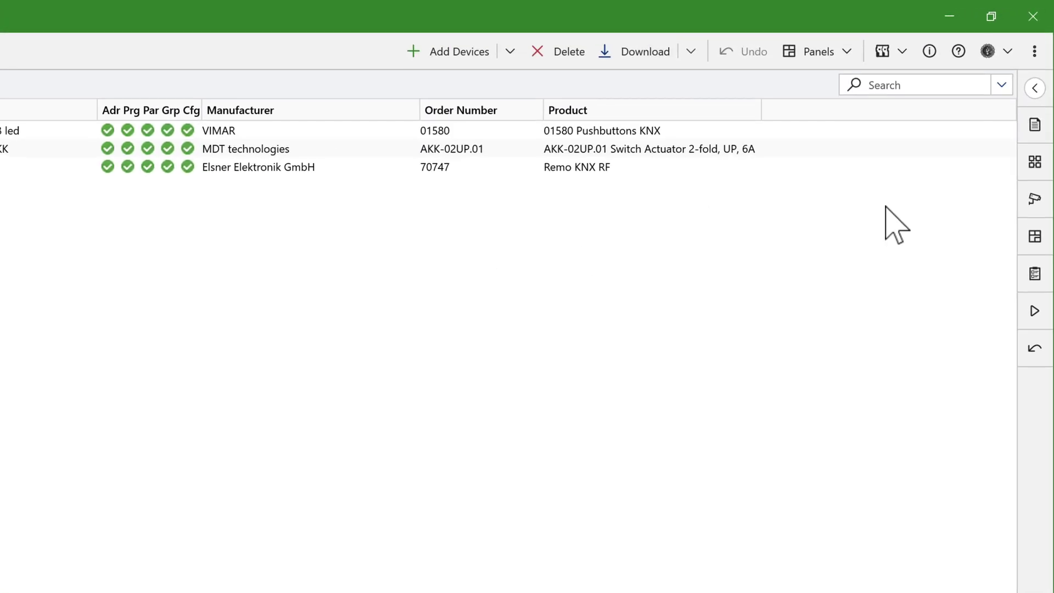
left_click(905, 54)
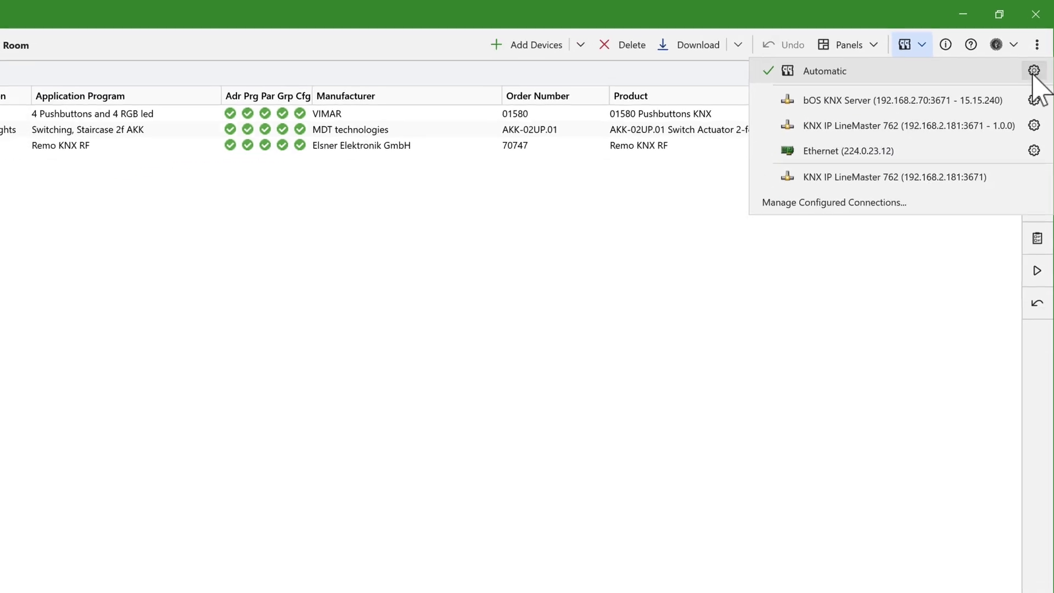
left_click(1034, 72)
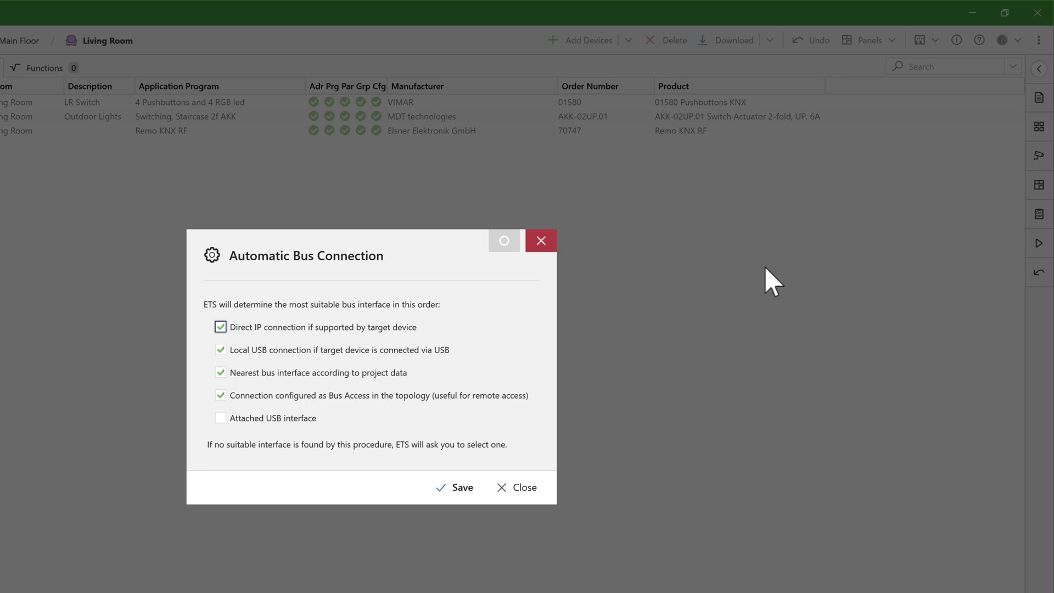
left_click(526, 486)
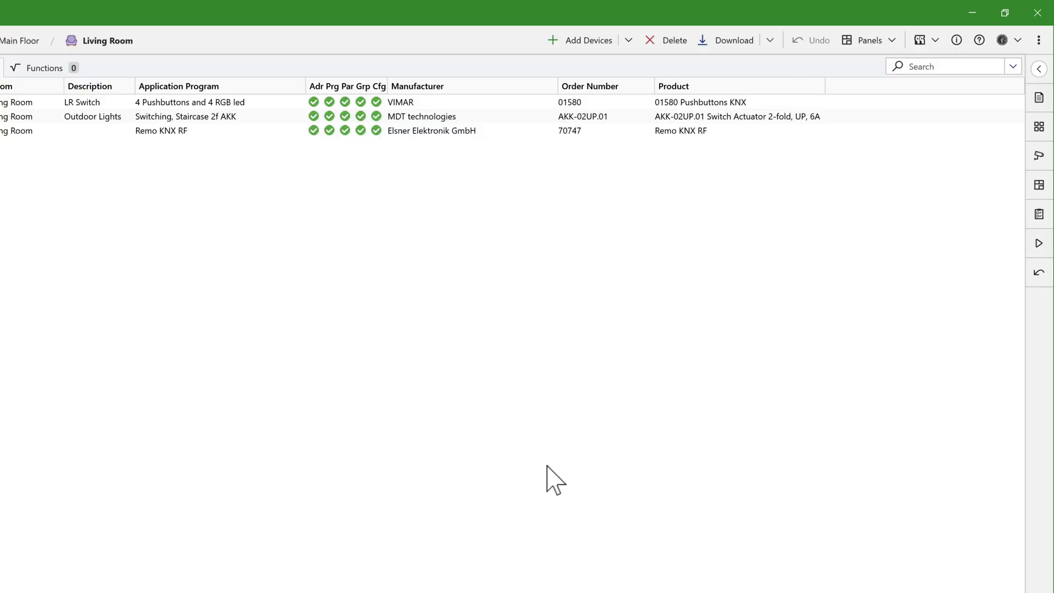
left_click(1038, 40)
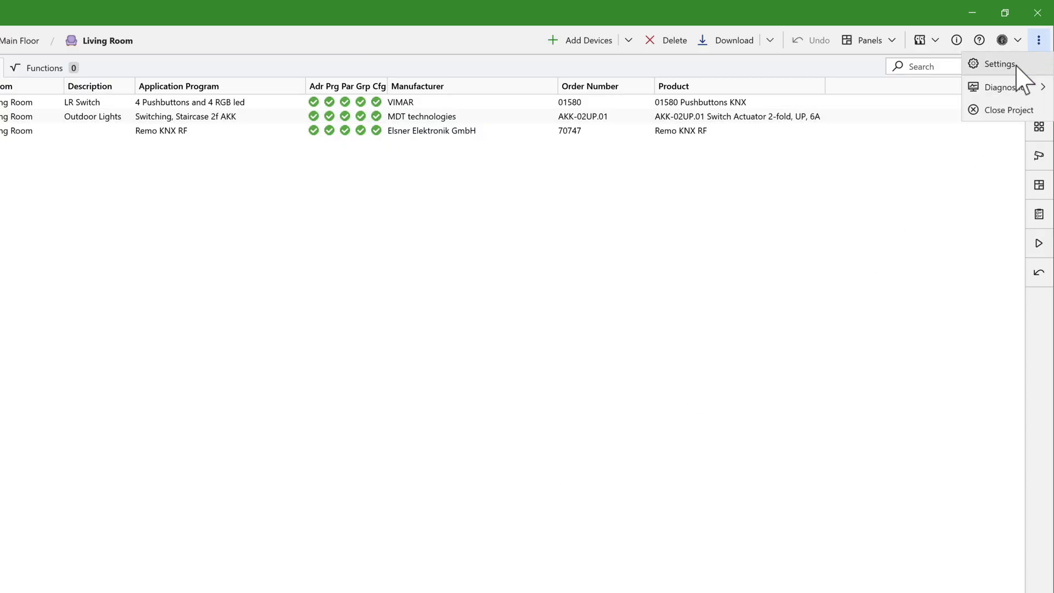
mouse_move(1013, 93)
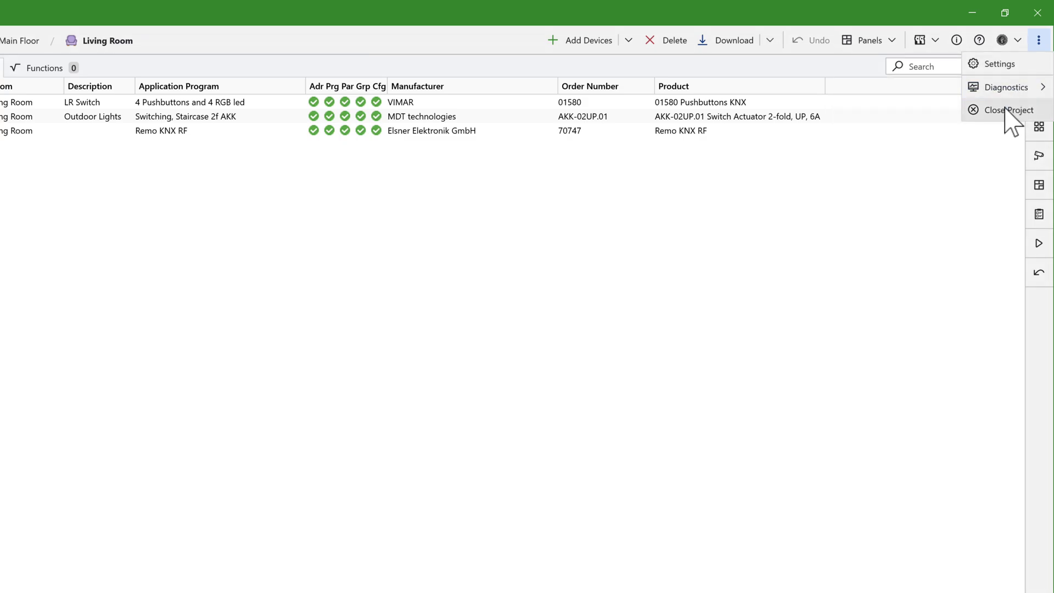
left_click(925, 207)
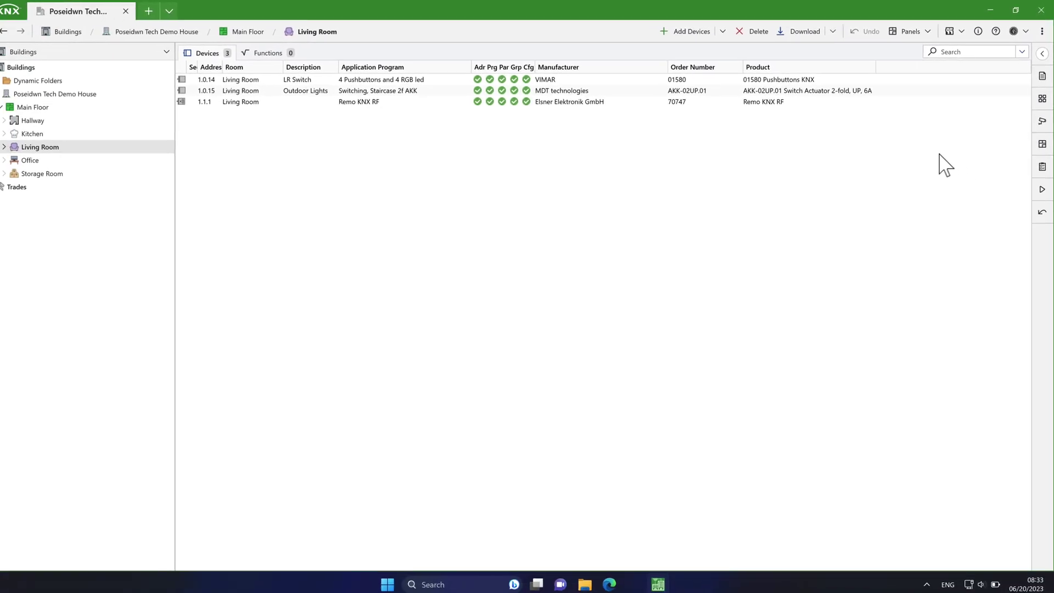
Step: Add the Topology panel and stack the panels one above the other
left_click(916, 33)
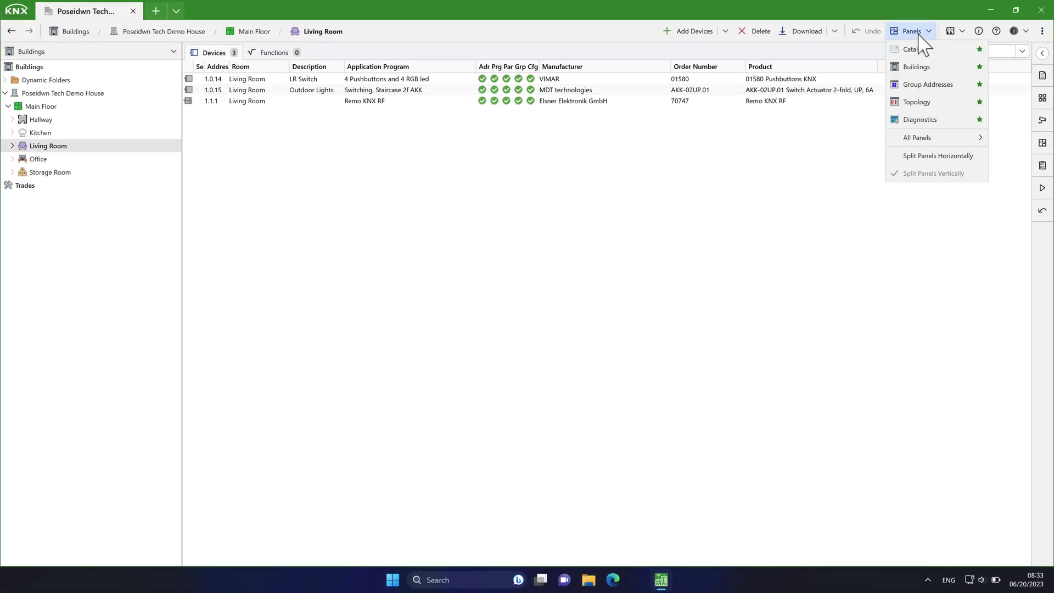
left_click(915, 103)
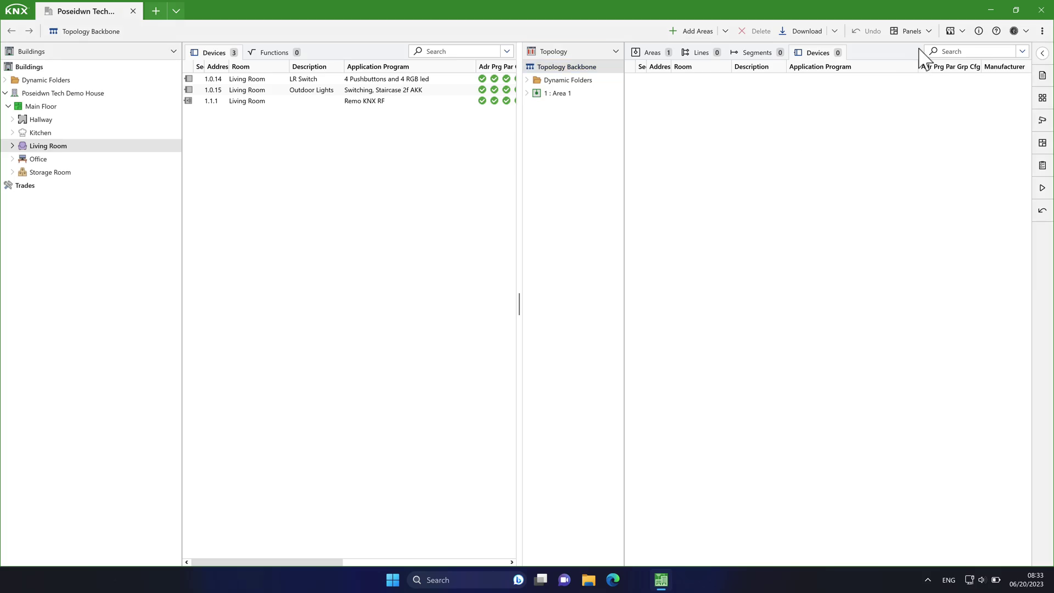
left_click(924, 31)
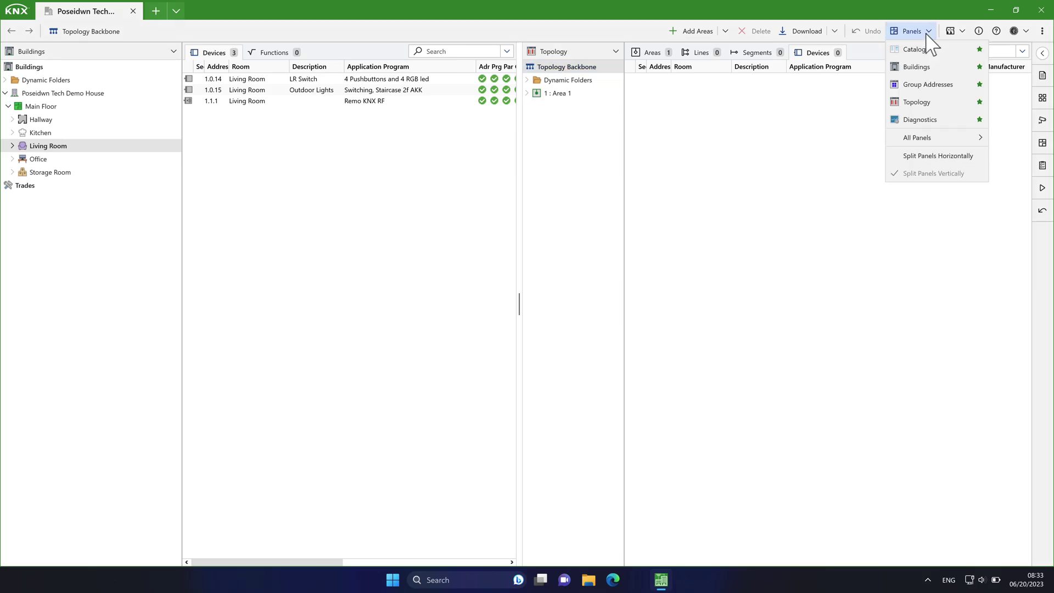
left_click(934, 157)
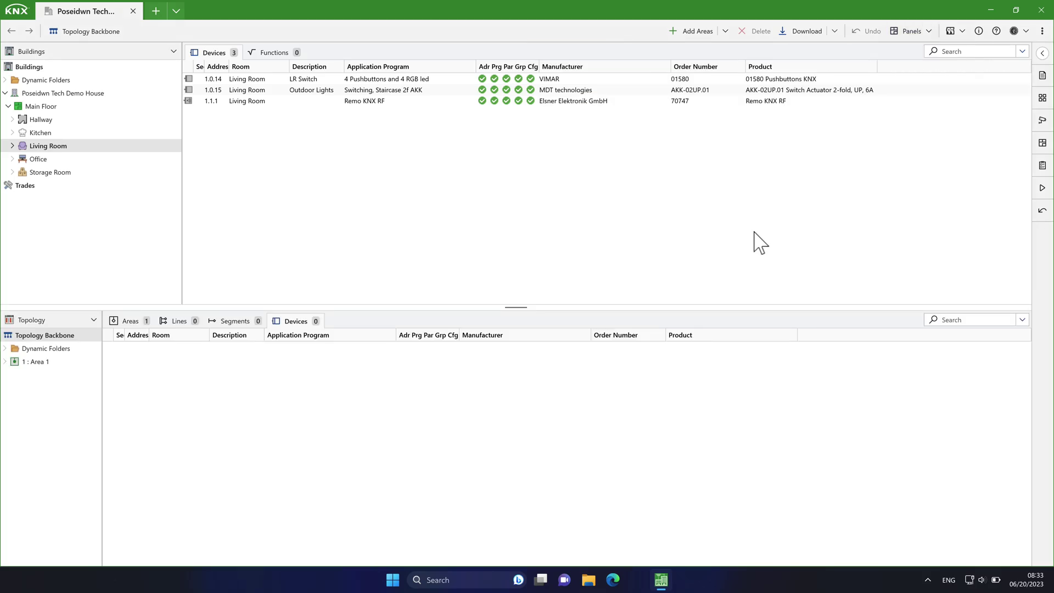
Step: Move the Topology panel to the top, then back to the bottom
left_click(94, 320)
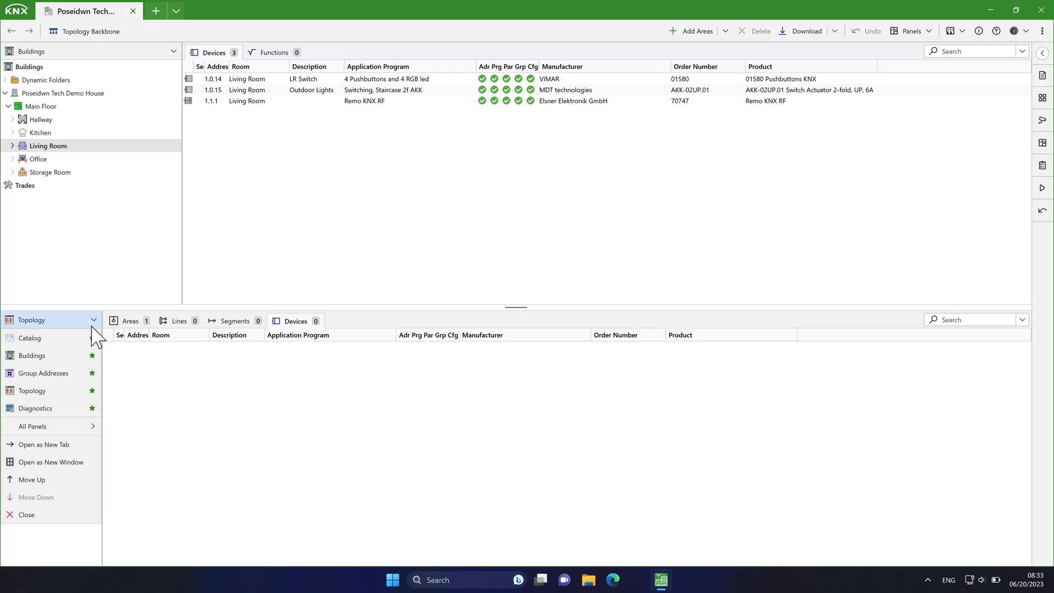
left_click(66, 480)
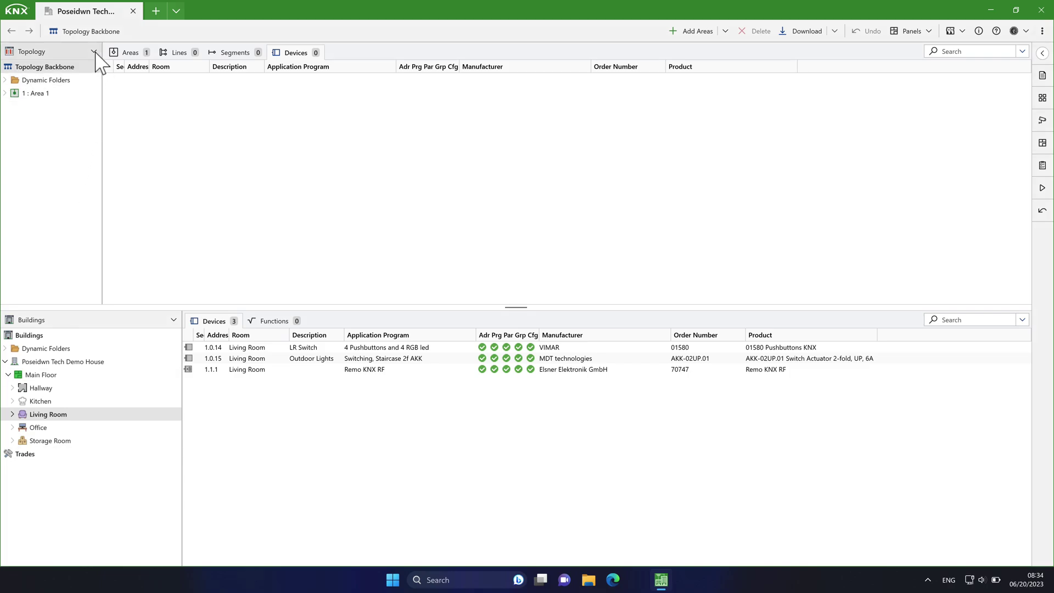
left_click(94, 52)
left_click(53, 229)
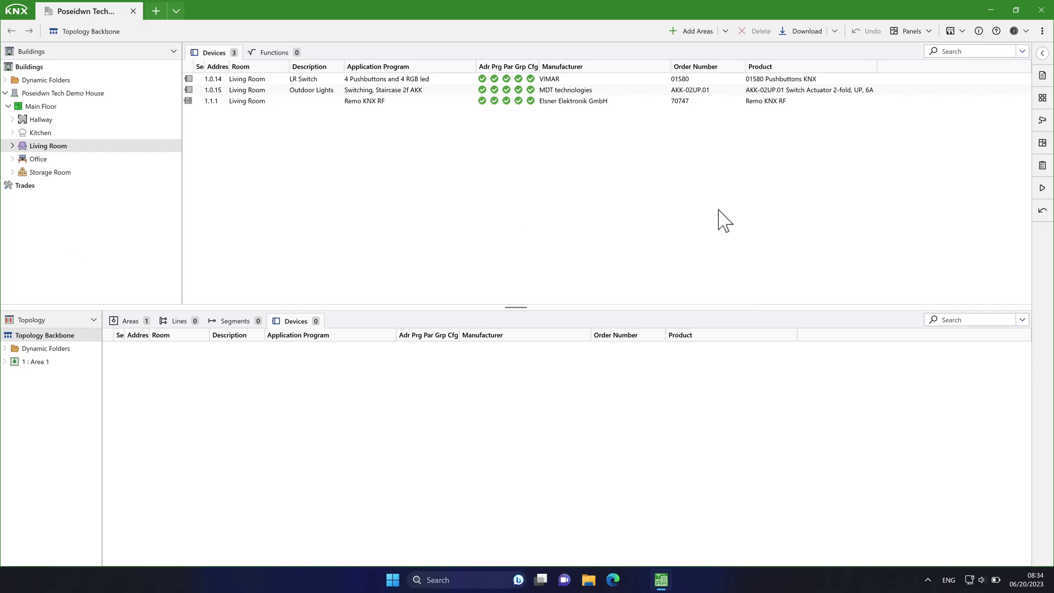
Step: Arrange the panels side by side with Topology placed after Buildings
left_click(912, 31)
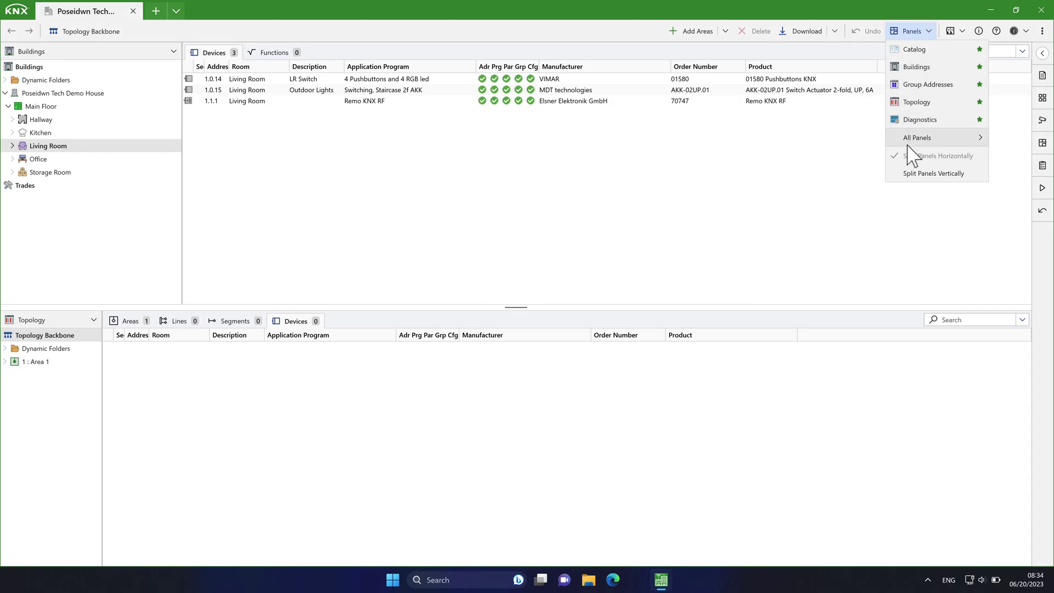
left_click(911, 173)
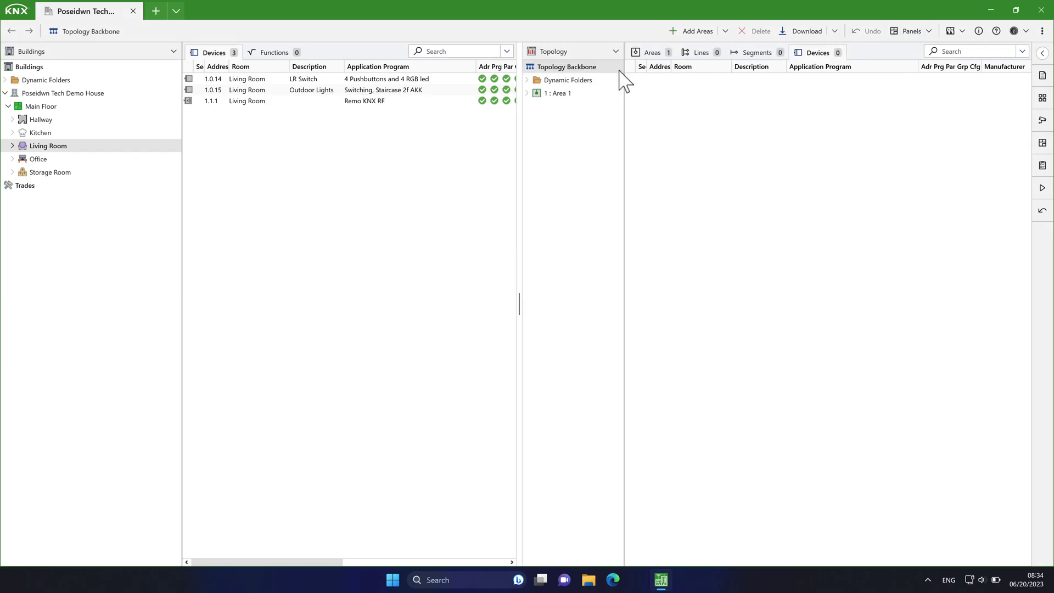
left_click(615, 52)
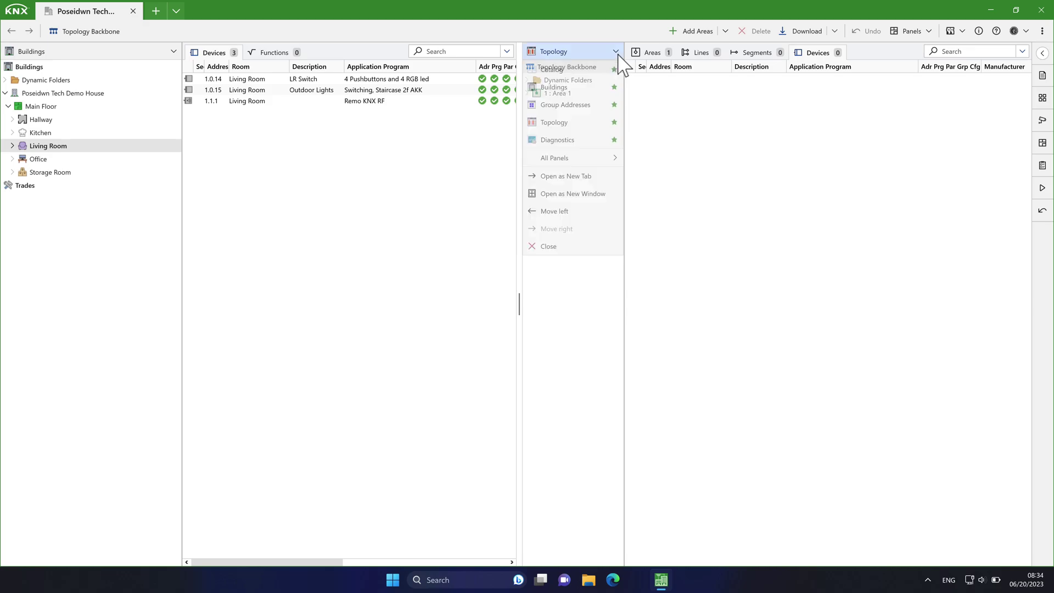
left_click(578, 210)
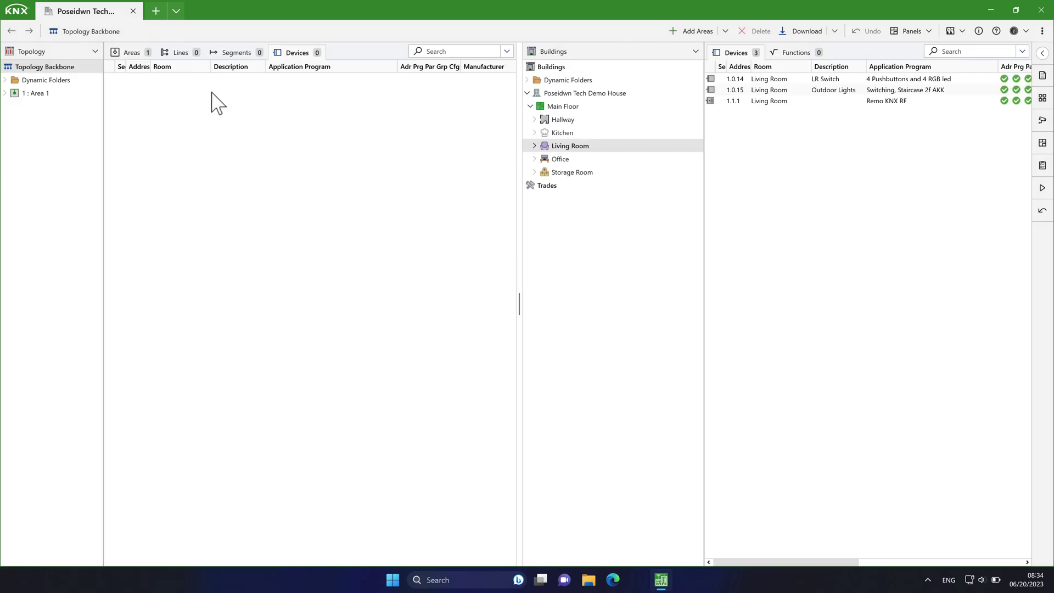
left_click(95, 50)
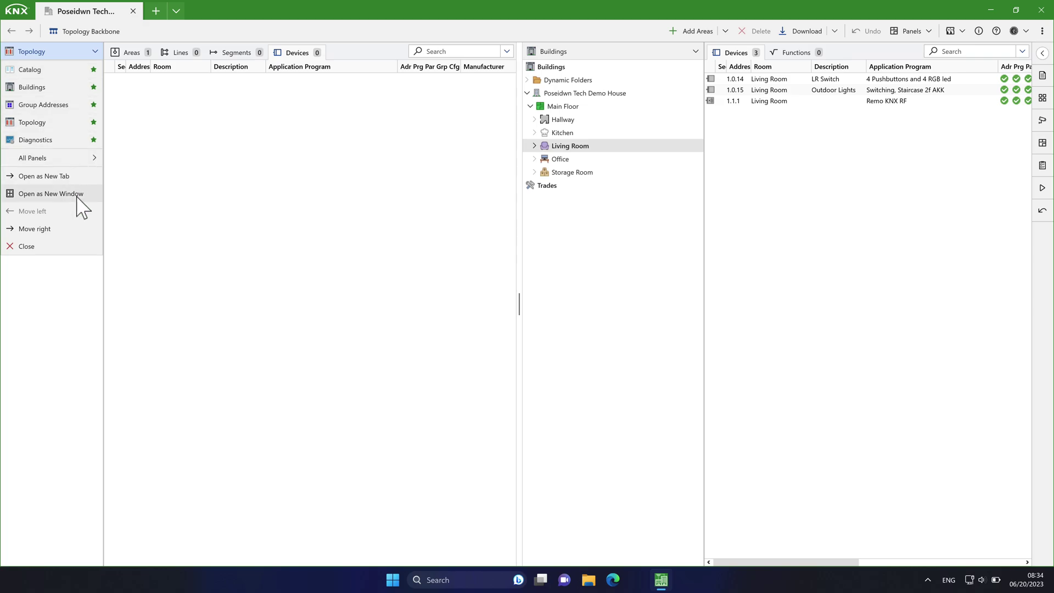
left_click(79, 234)
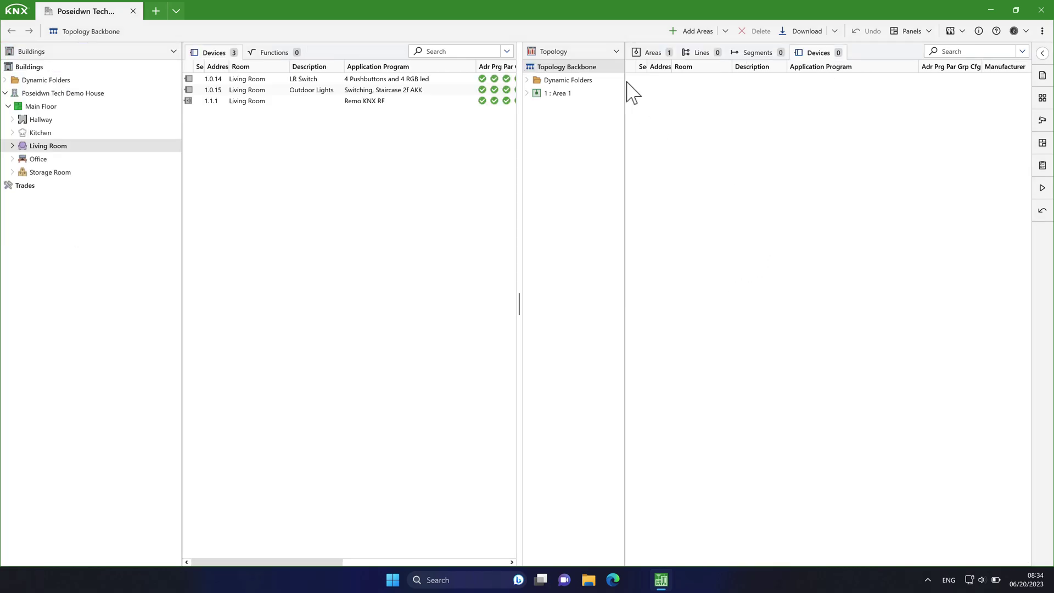
Step: Open Topology in its own tab, expand Area 1, then detach it into a separate window
left_click(603, 178)
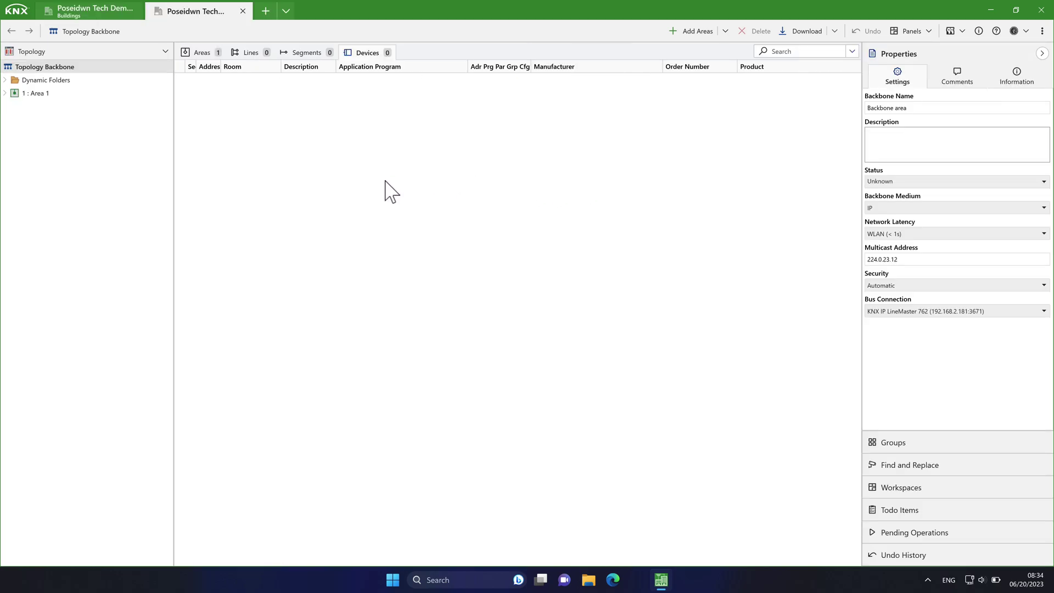
left_click(4, 93)
left_click(165, 51)
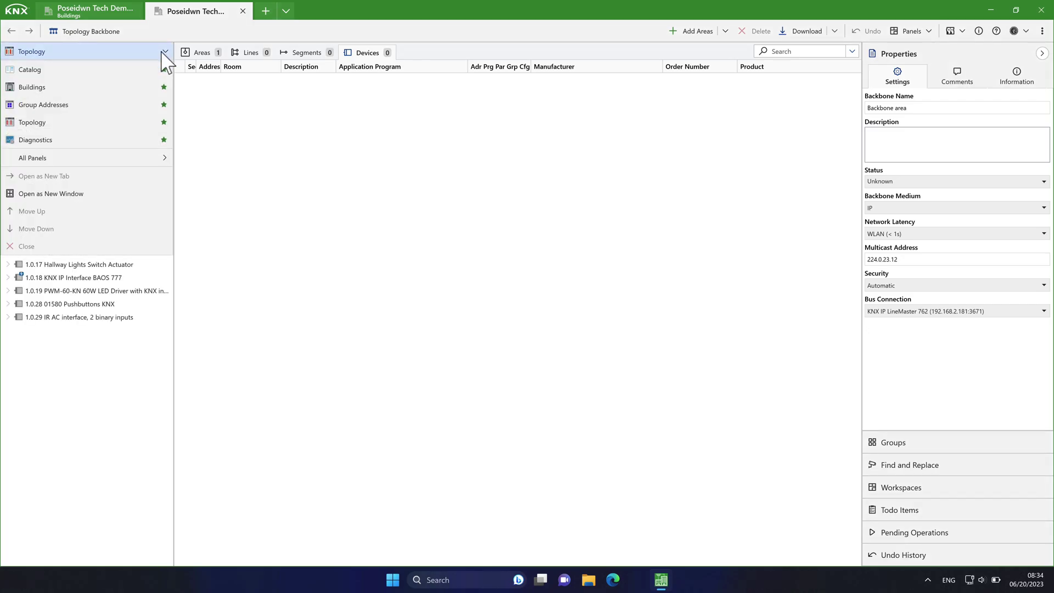
left_click(86, 194)
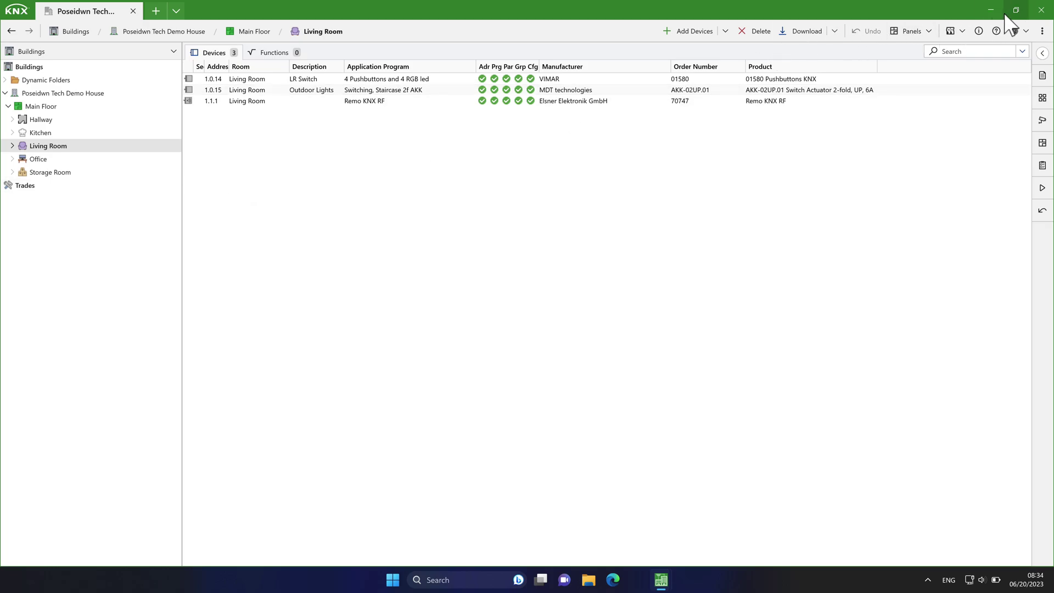
Step: Restore the project window, arrange the Topology window beside it, then close Topology
left_click(1016, 10)
left_click_drag(993, 379, 723, 67)
left_click_drag(235, 62, 234, 67)
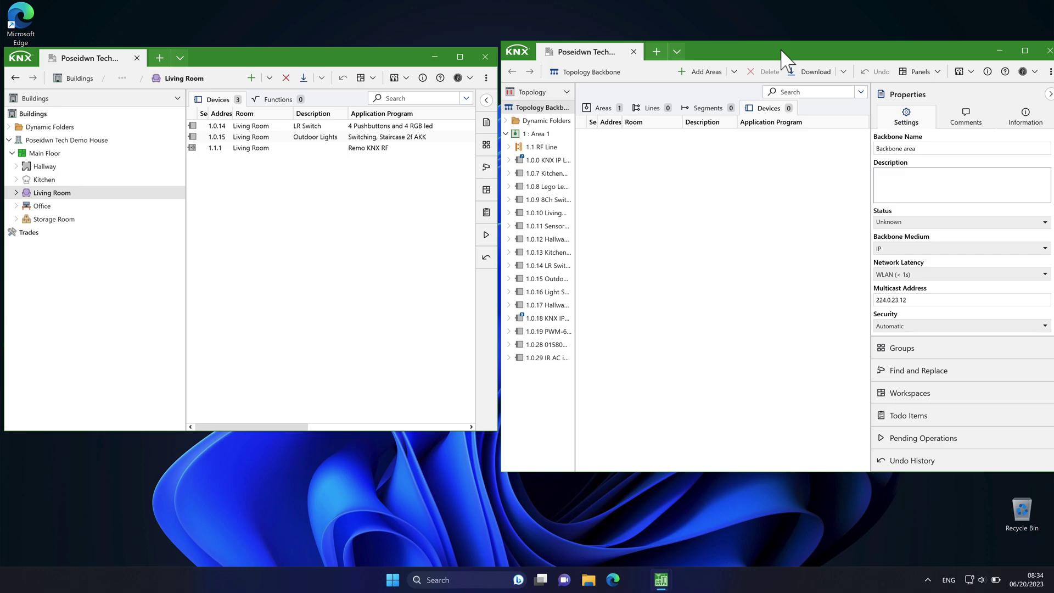
left_click_drag(783, 52, 764, 47)
left_click_drag(481, 307, 506, 307)
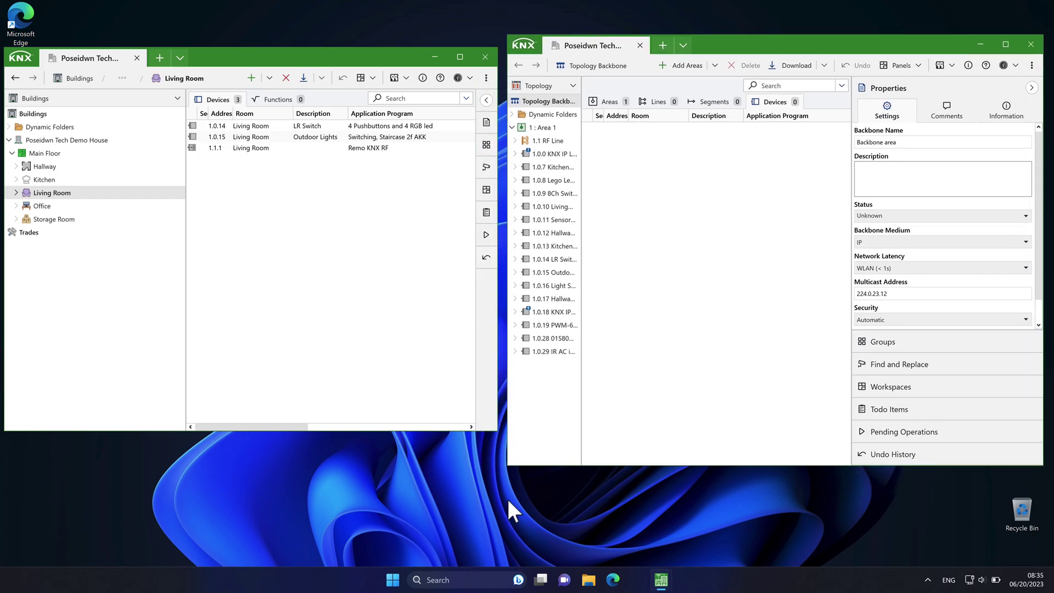
left_click(1031, 43)
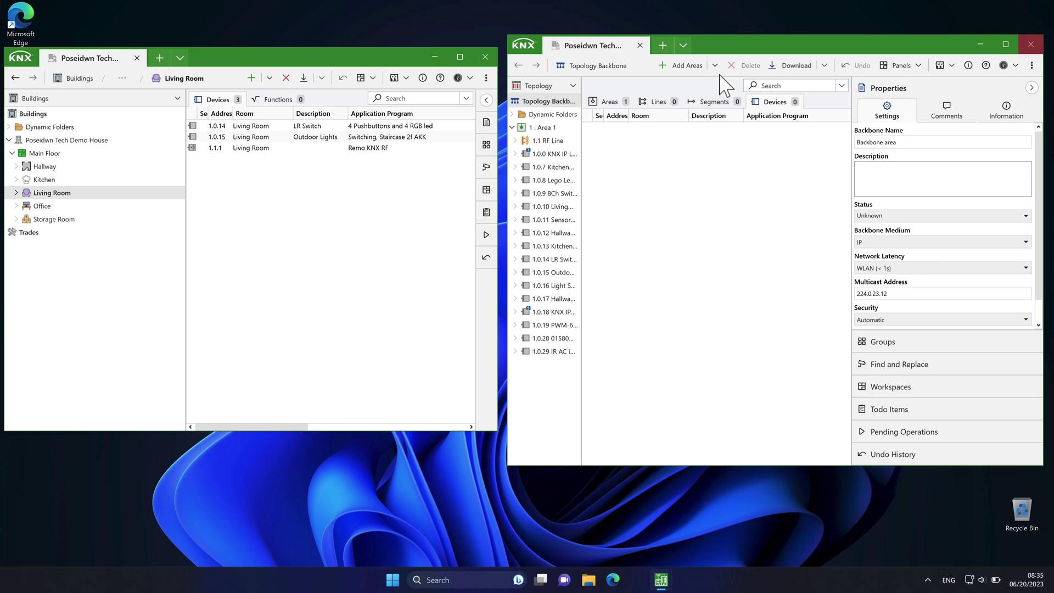
Step: Open Hotel Tropic from Overview in a separate window beside the demo house, with Properties collapsed
left_click(159, 57)
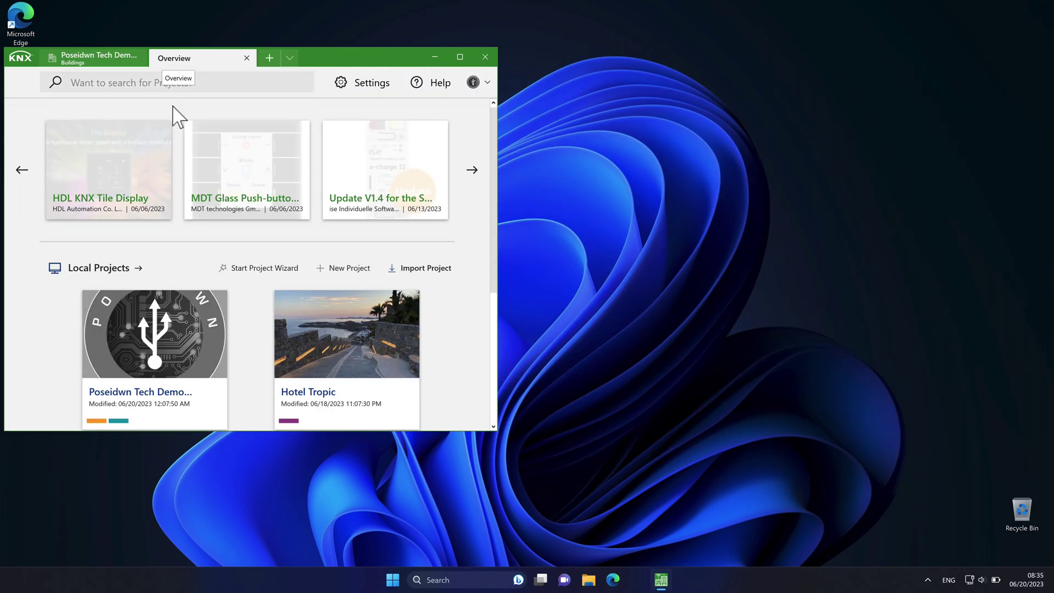
left_click(318, 345)
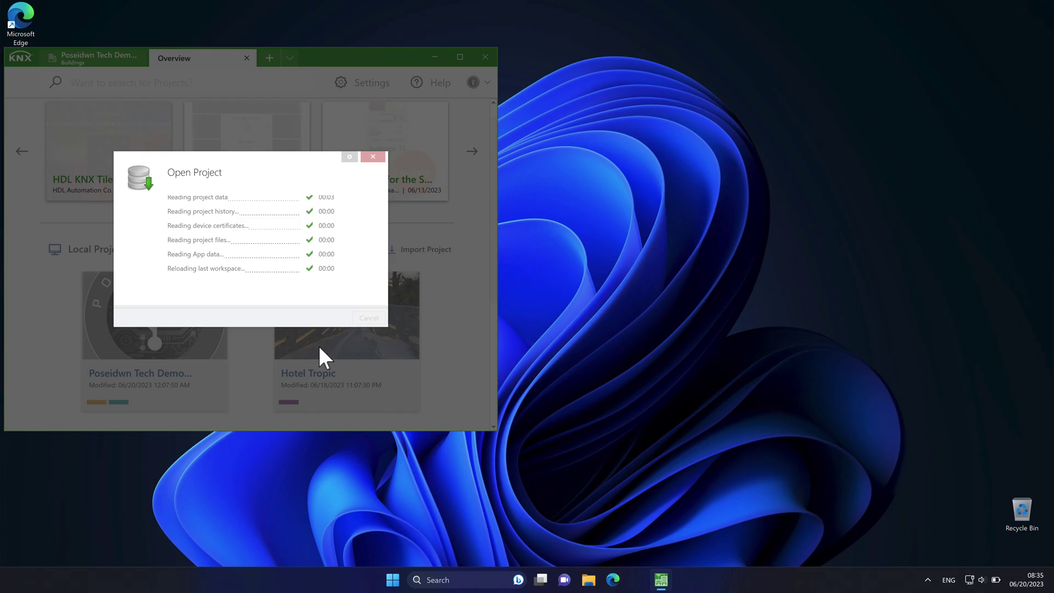
left_click_drag(209, 59, 640, 115)
left_click_drag(805, 122, 729, 58)
left_click(997, 101)
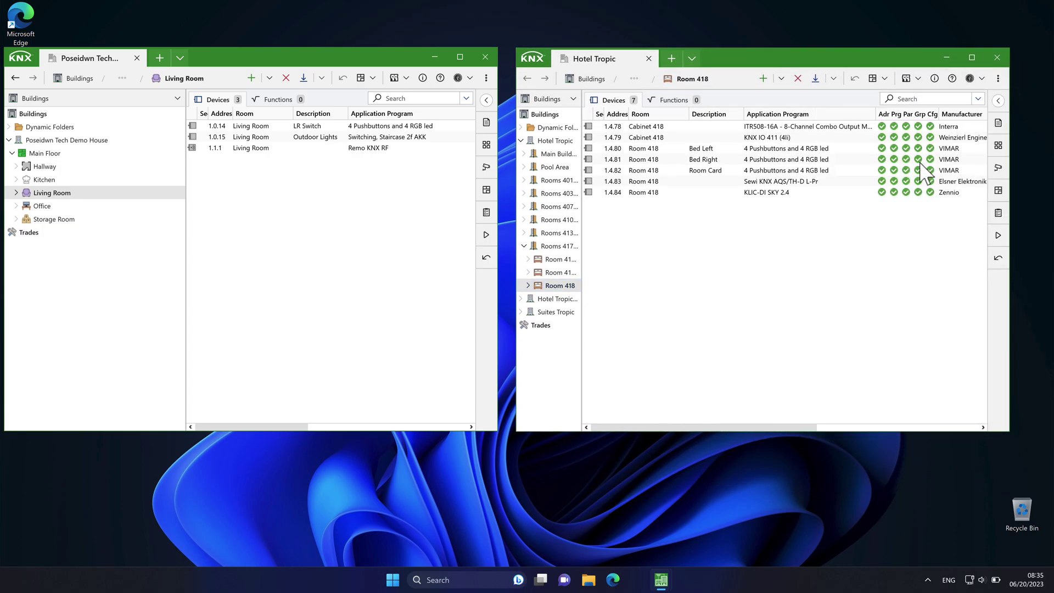
Step: Create Desktop 2, move Hotel Tropic there, and maximize the Poseidwn Tech window on Desktop 1
left_click(541, 579)
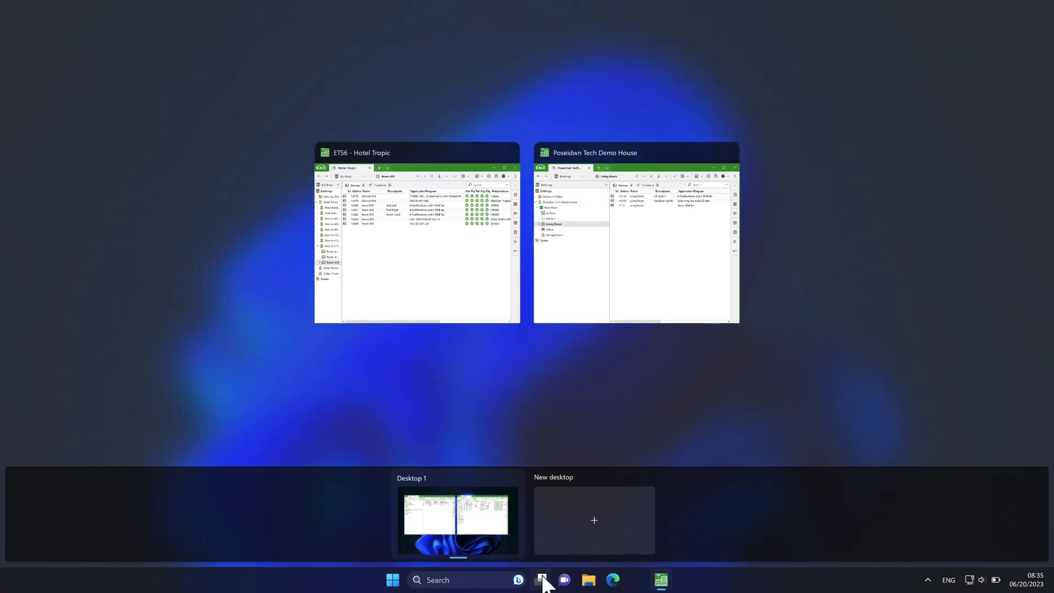
left_click(590, 516)
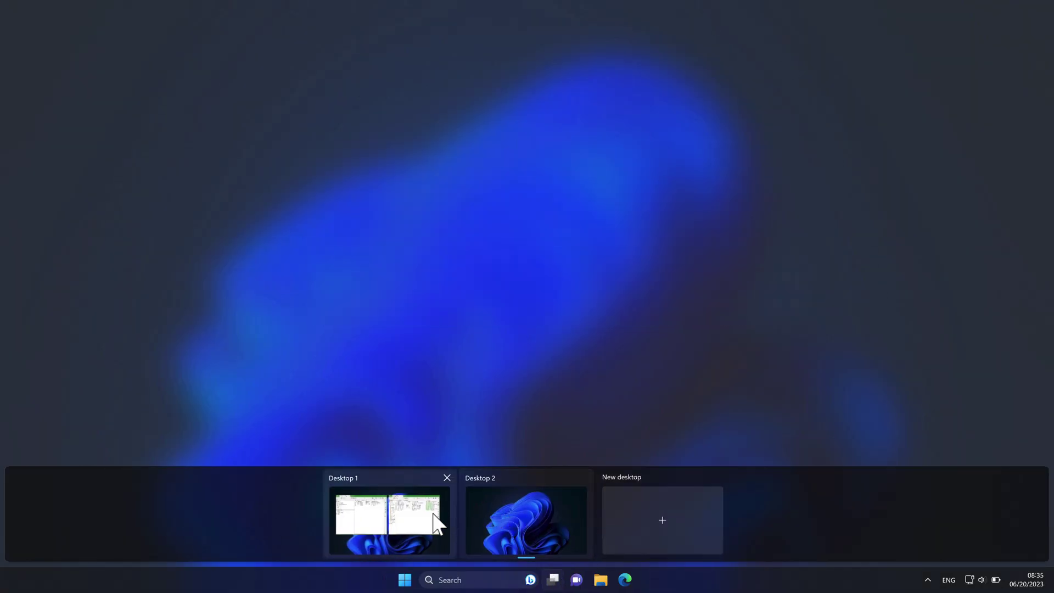
mouse_move(437, 524)
left_click_drag(427, 234, 535, 522)
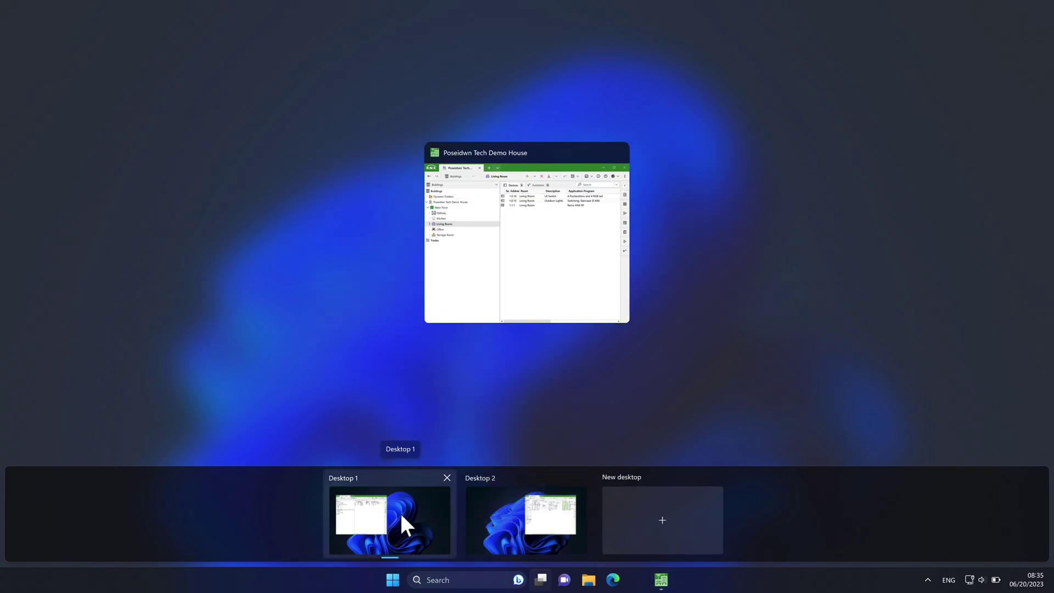
left_click(399, 513)
left_click(459, 58)
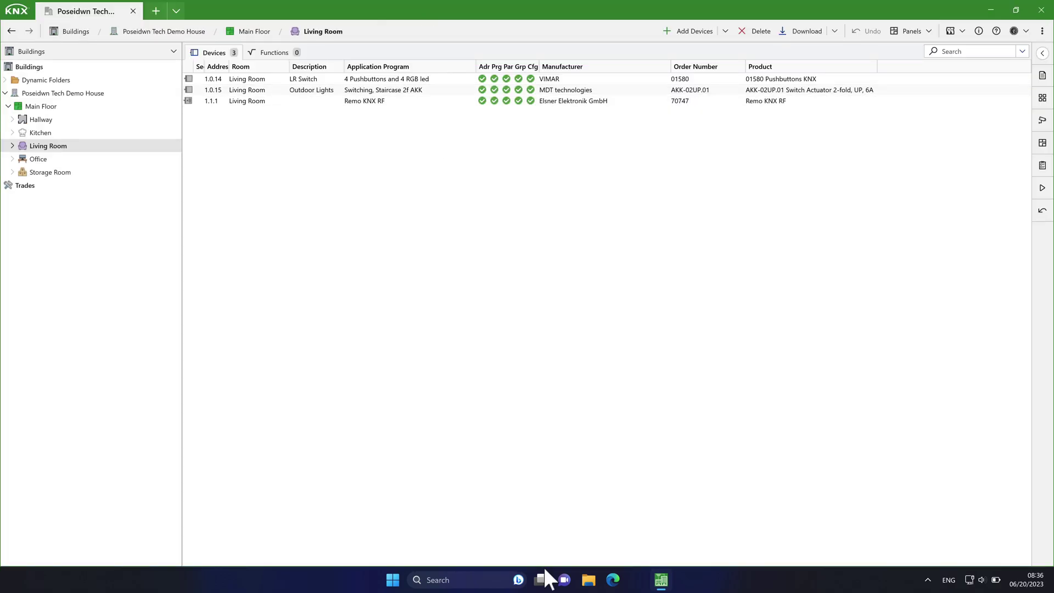
Step: On Desktop 2, maximize Hotel Tropic and close the project from the main options menu
left_click(541, 580)
left_click(548, 504)
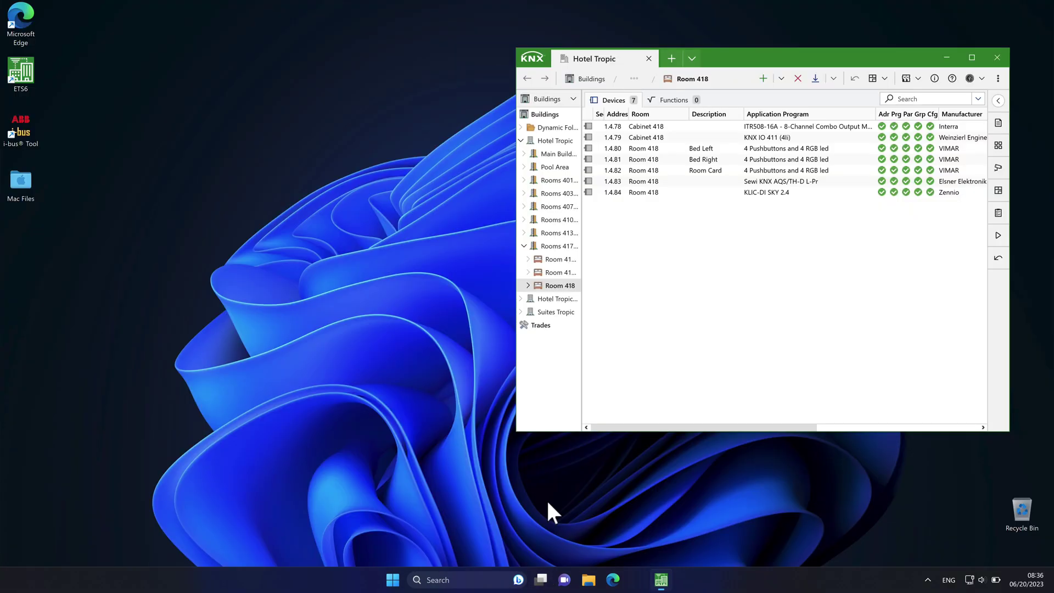
left_click(971, 58)
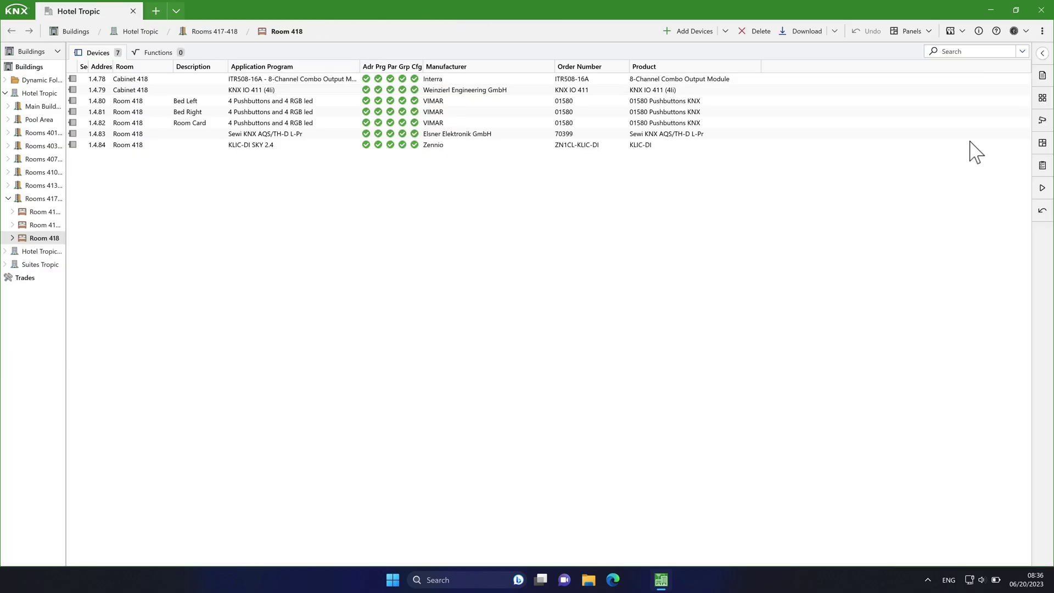
left_click(1042, 31)
left_click(1013, 85)
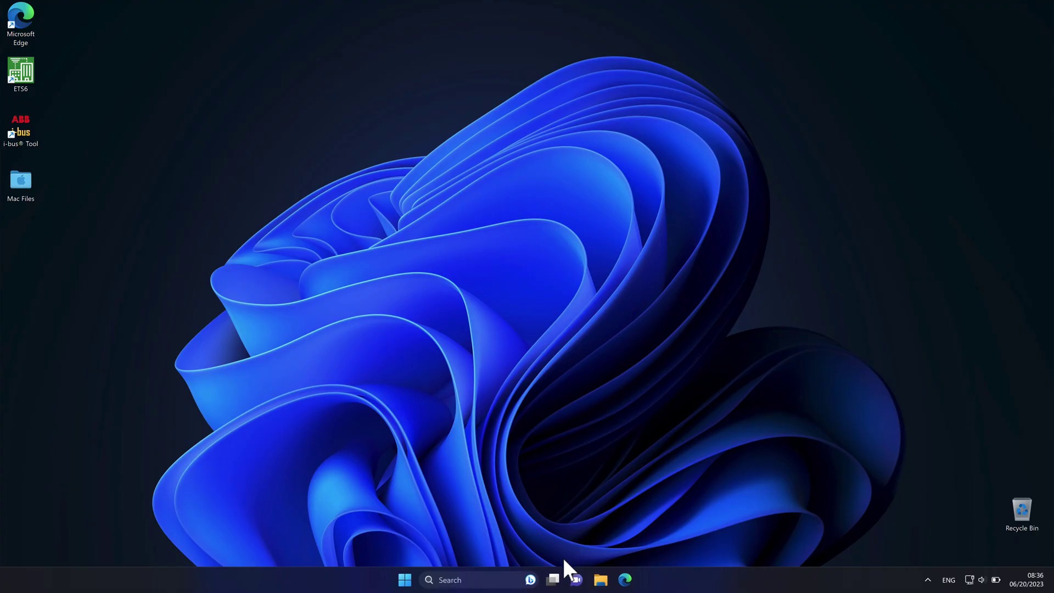
Step: Close Desktop 2 and return to Desktop 1
left_click(553, 579)
left_click(581, 475)
left_click(475, 502)
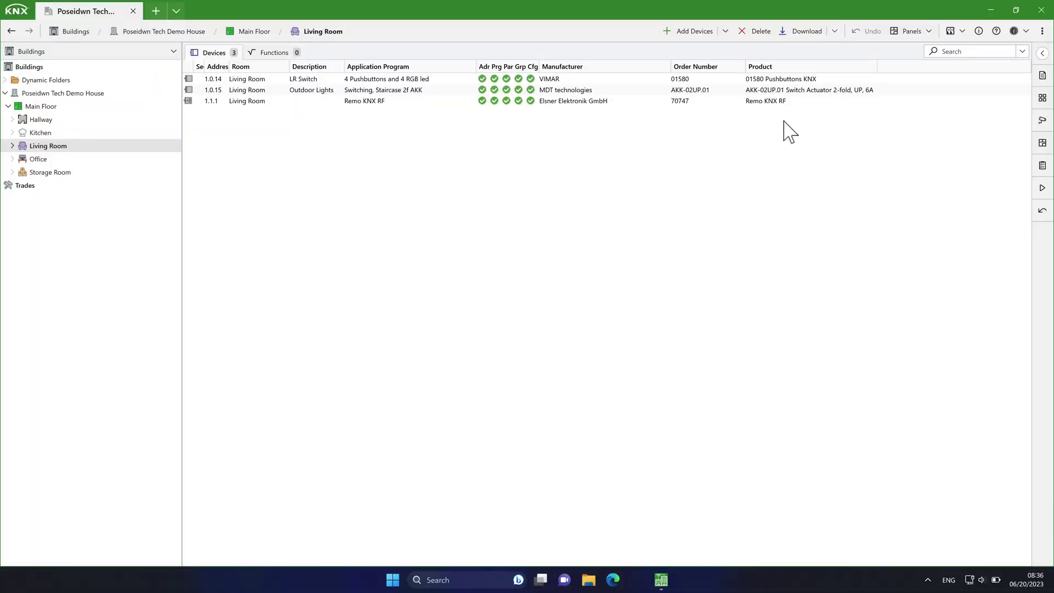
Step: Show the group objects of Office pushbutton 1.0.28 01580 Pushbuttons KNX beside the Groups panel
left_click(1041, 53)
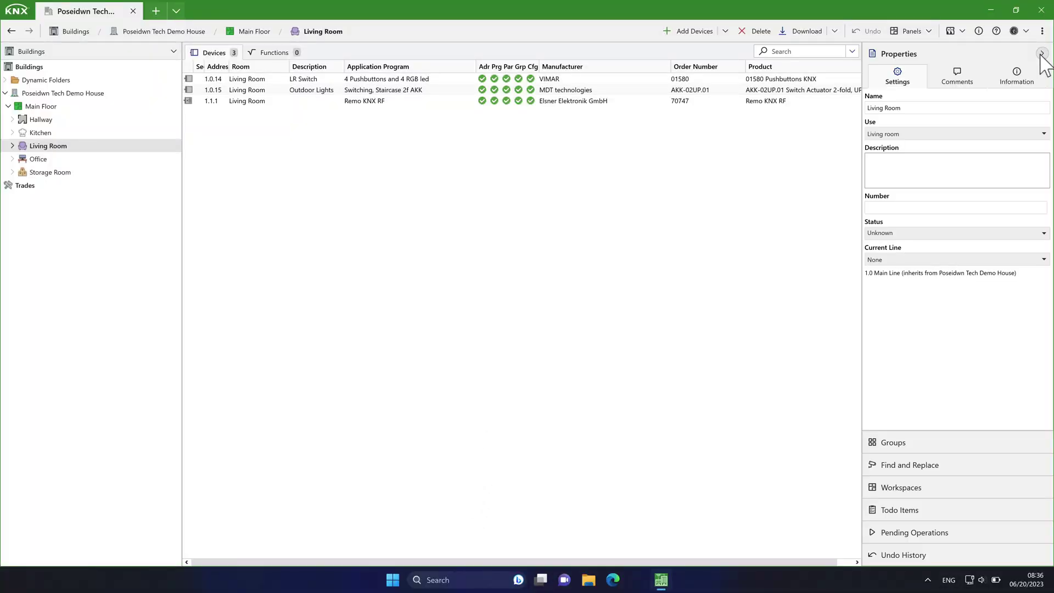
left_click(20, 160)
left_click(12, 159)
left_click(64, 172)
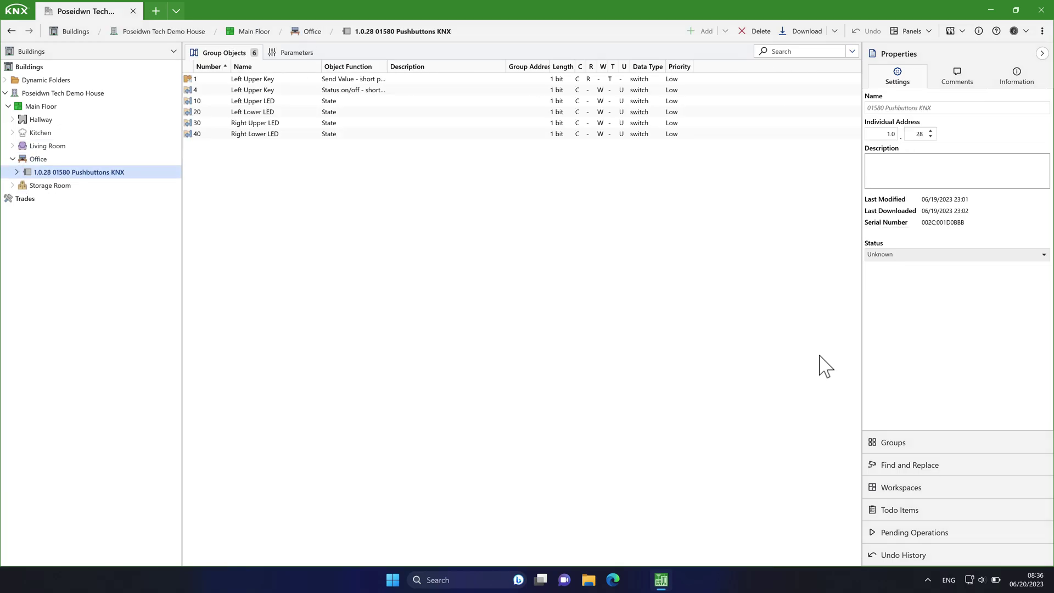
left_click(878, 448)
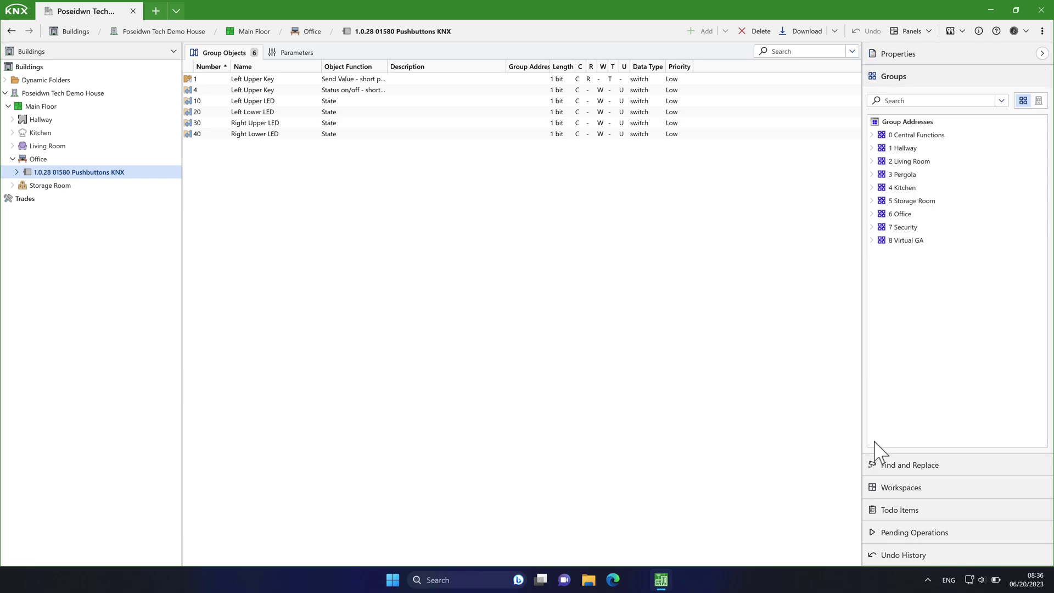
Step: Under 2 Living Room, link 2/0/2 Wall Spots to object 1 and 2/0/3 Feedback to objects 4 and 10
left_click(871, 161)
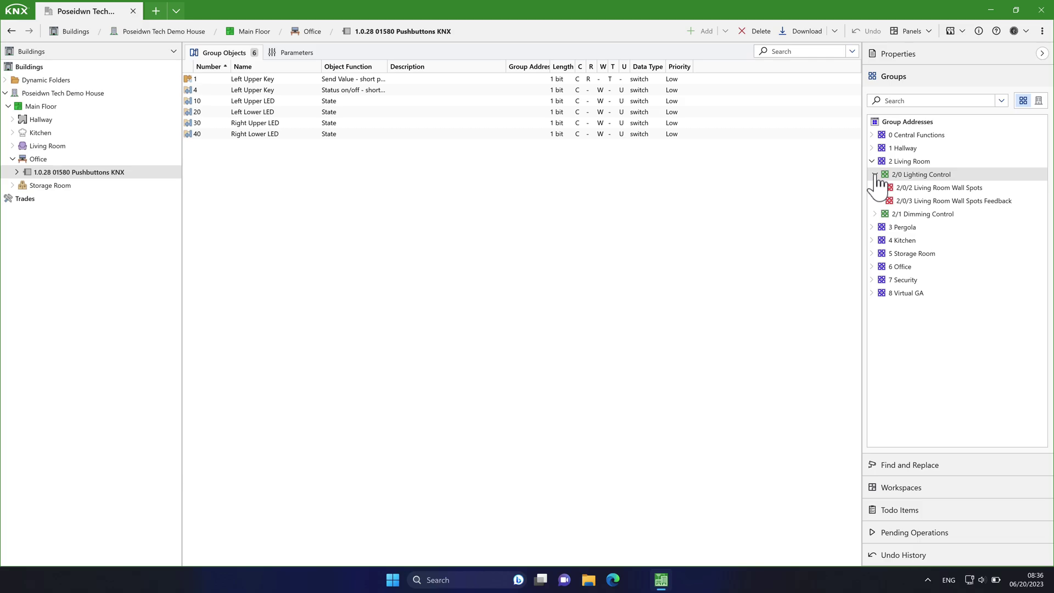
left_click_drag(889, 188, 444, 78)
left_click_drag(883, 202, 472, 93)
left_click_drag(884, 202, 445, 103)
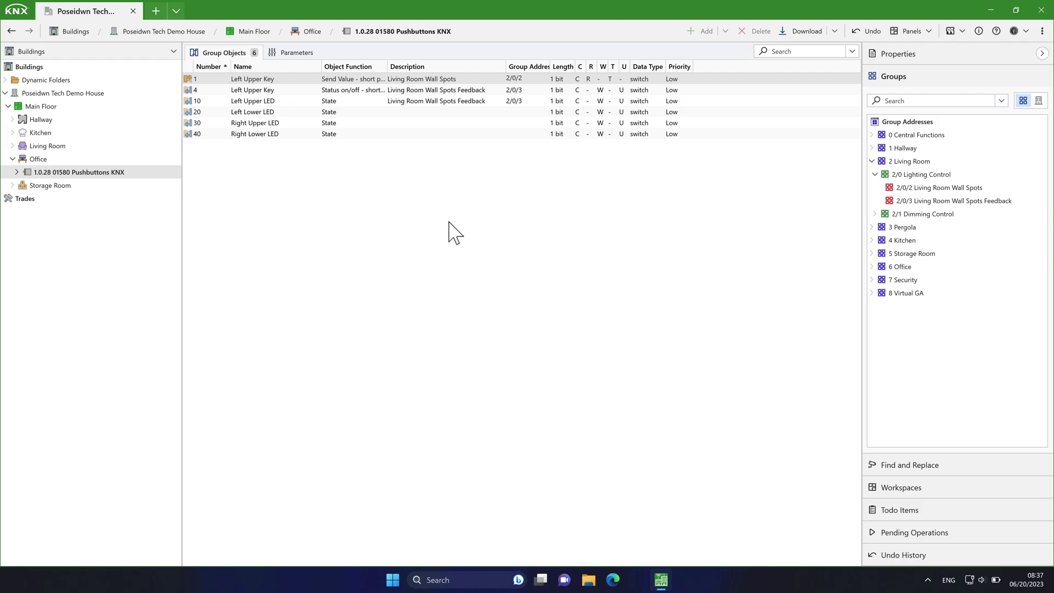
Step: Unlink 2/0/2 from object 1 and 2/0/3 from objects 4 and 10
right_click(531, 79)
left_click(551, 144)
left_click(536, 90)
left_click(536, 101, "shift")
right_click(537, 104)
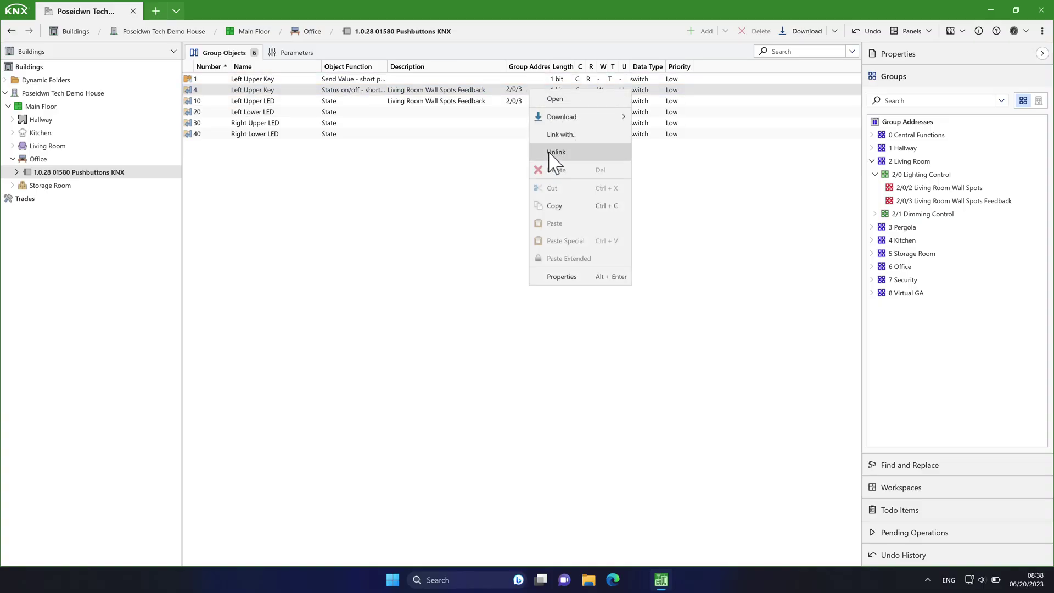
left_click(553, 160)
right_click(526, 102)
left_click(551, 161)
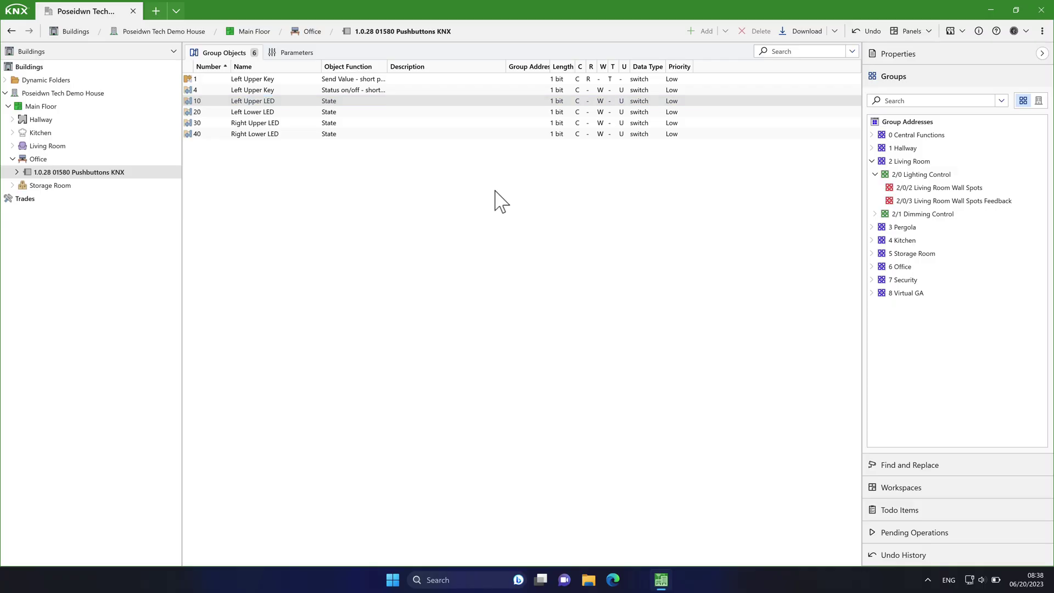
Step: Link Left Upper Key object 1 to 2/0/2 through the Link with dialog
left_click(451, 79)
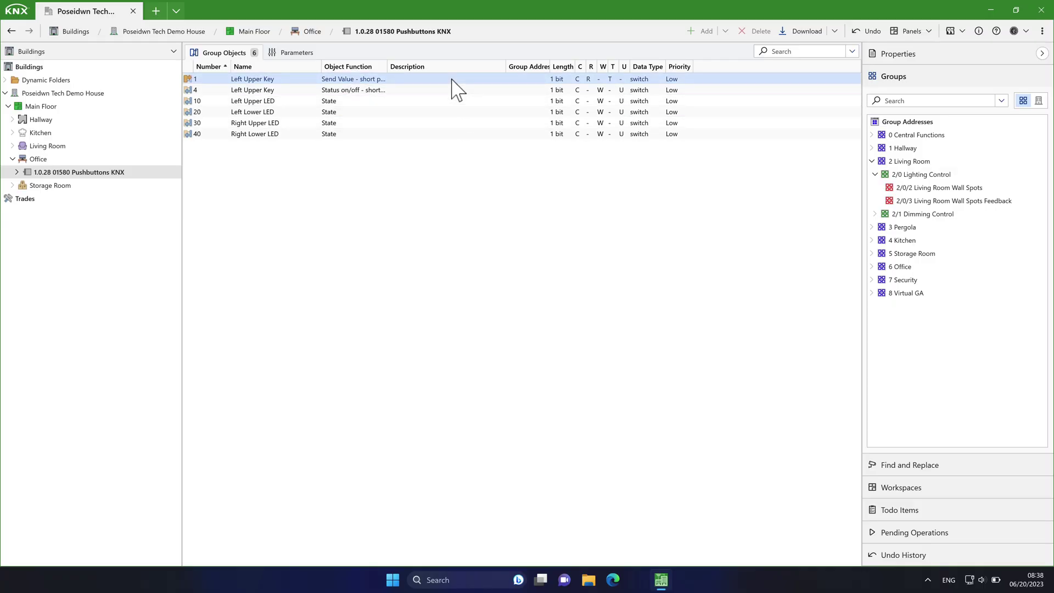
right_click(452, 79)
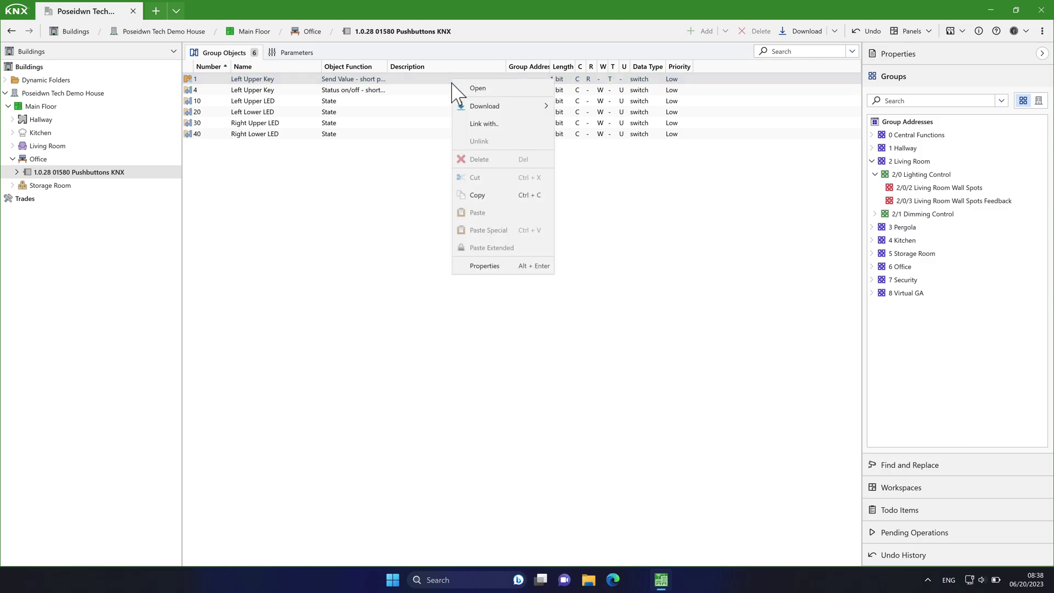
left_click(469, 126)
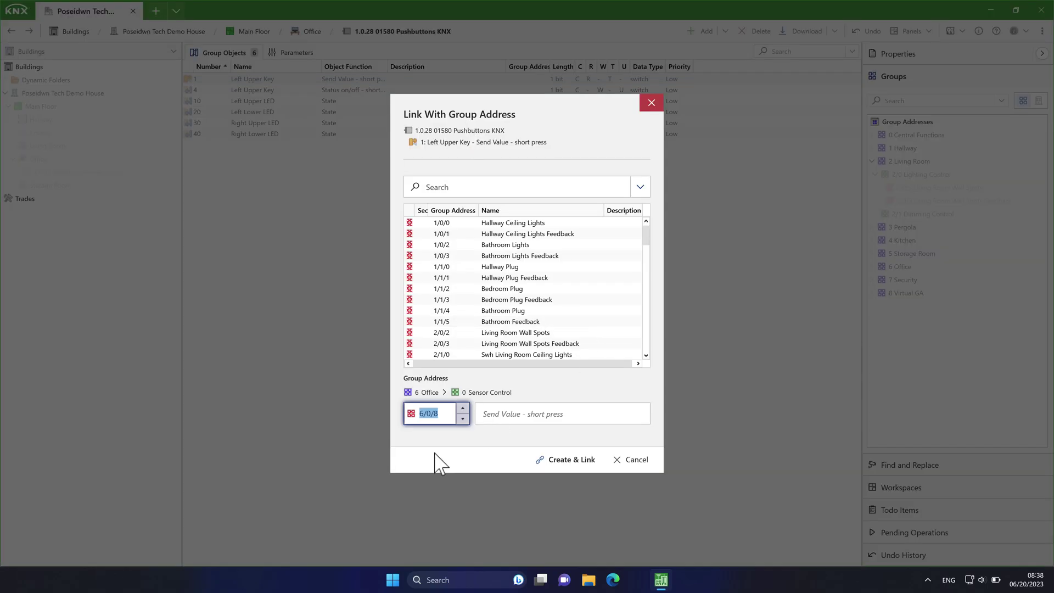
type("2")
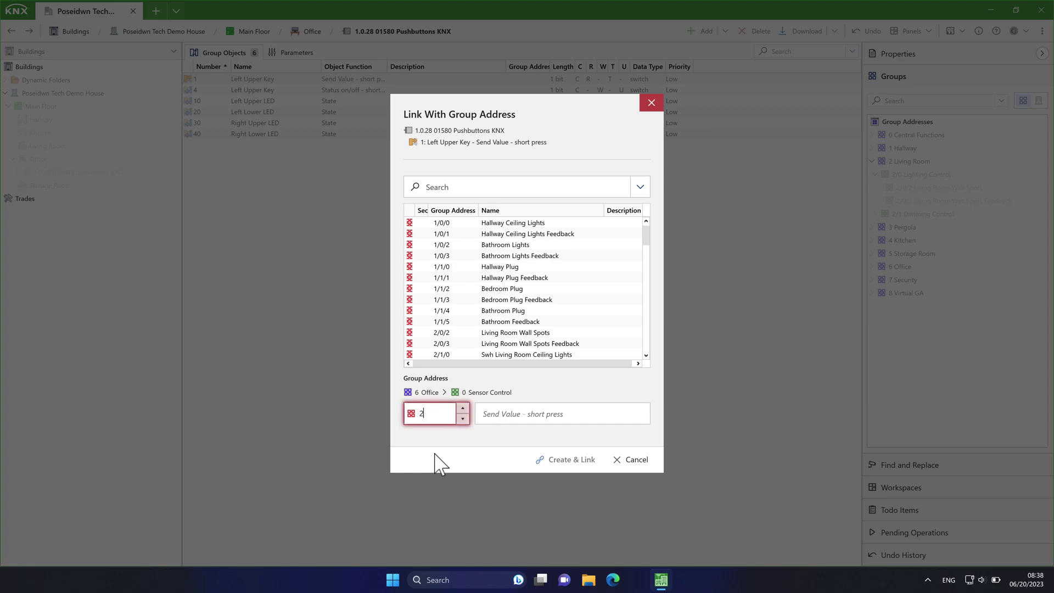
type("/0/2")
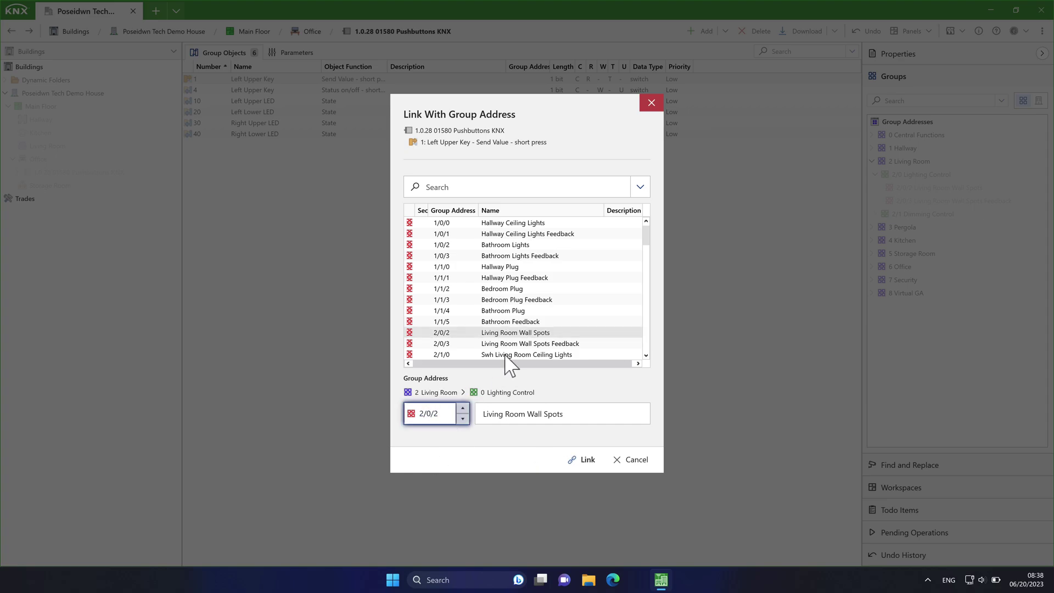
left_click(586, 459)
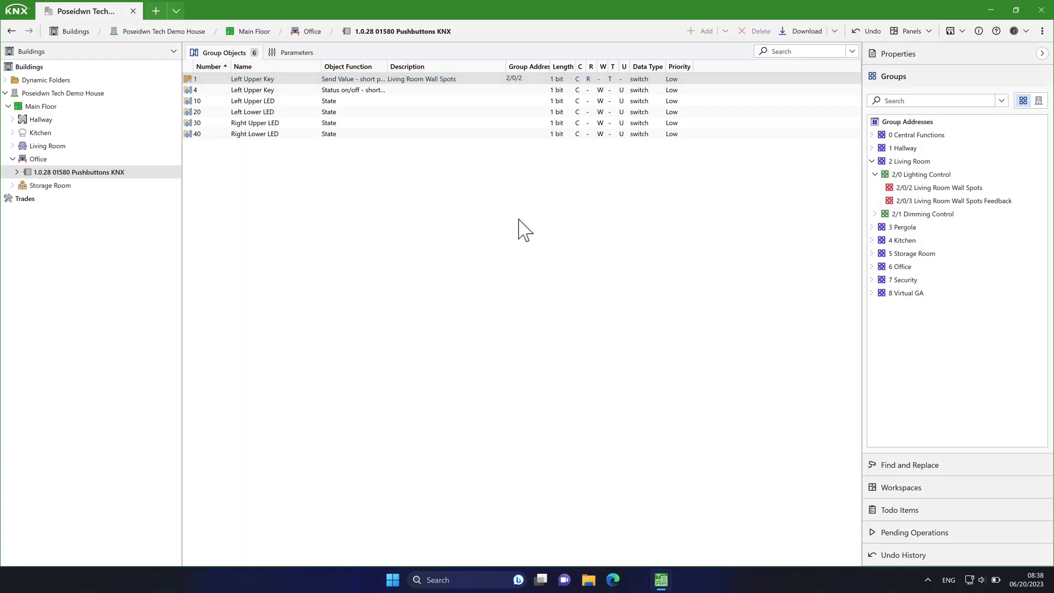
Step: Link object 4 and the Left Upper LED object to 2/0/3 Wall Spots Feedback
right_click(471, 92)
left_click(499, 136)
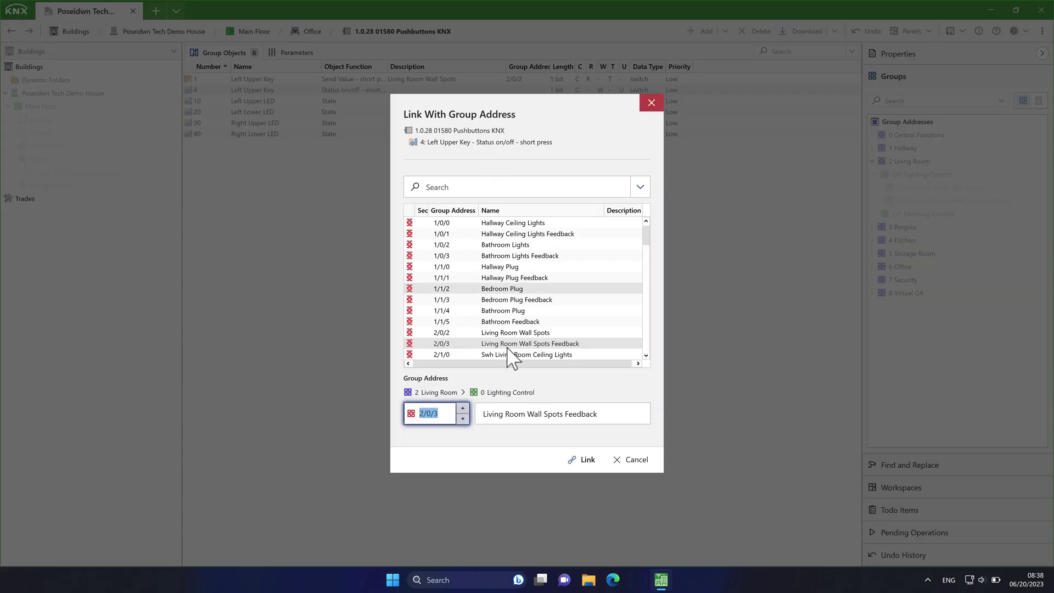
left_click(522, 344)
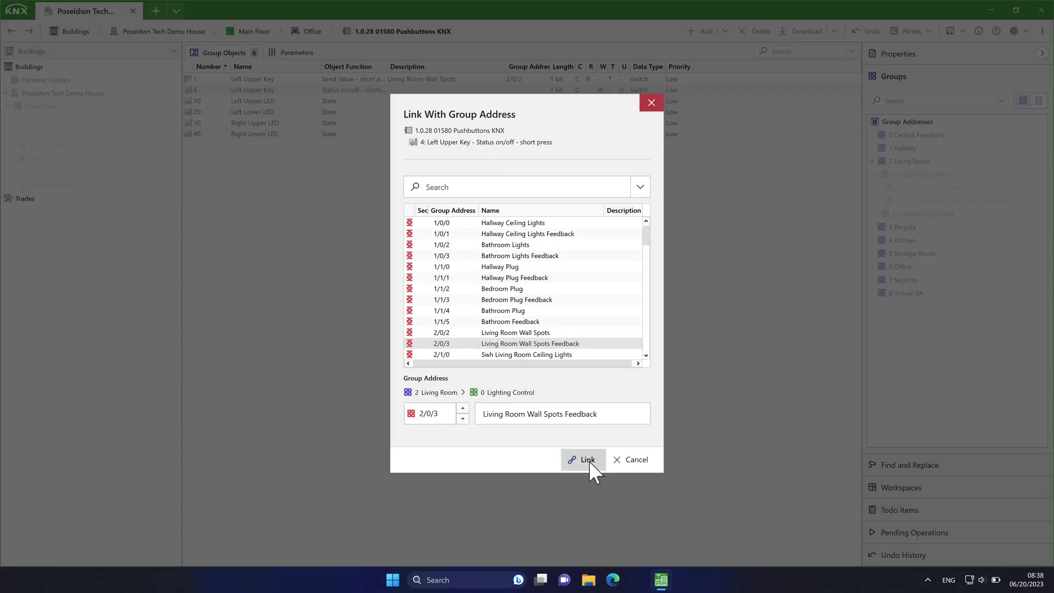
left_click(589, 460)
right_click(501, 100)
left_click(533, 144)
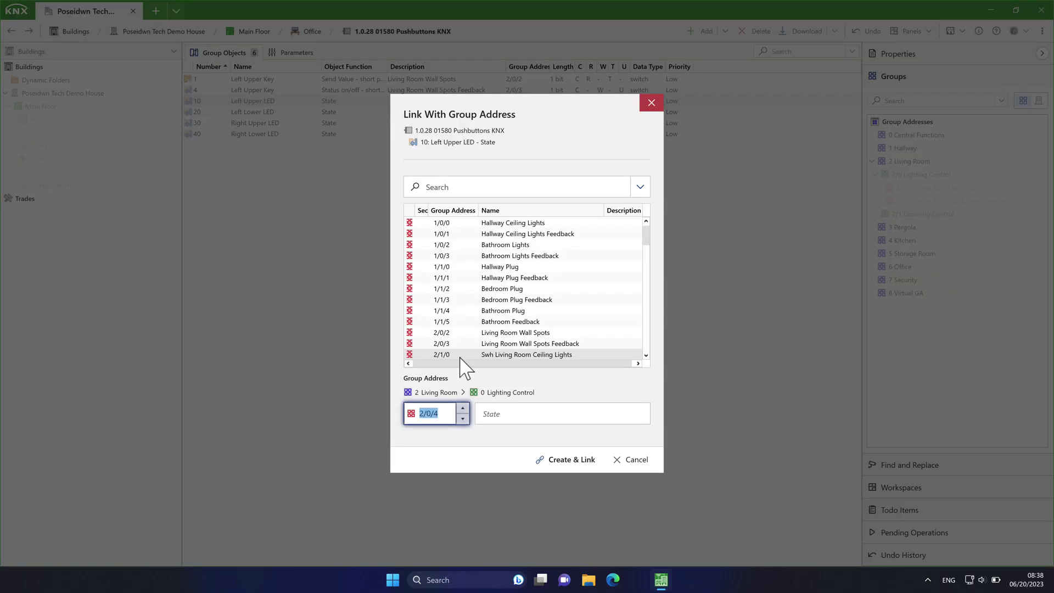
left_click(463, 418)
left_click(585, 459)
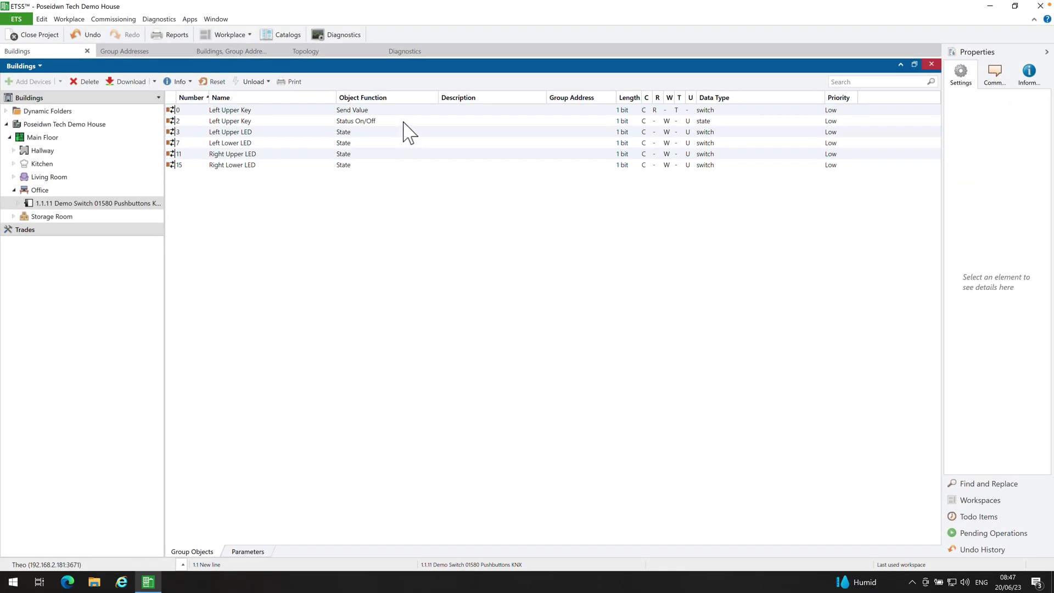
Step: Link the Left Upper Key send object 0 to 2/0/2 LR_Spot by searching the address list
left_click(422, 137)
right_click(421, 137)
left_click(434, 157)
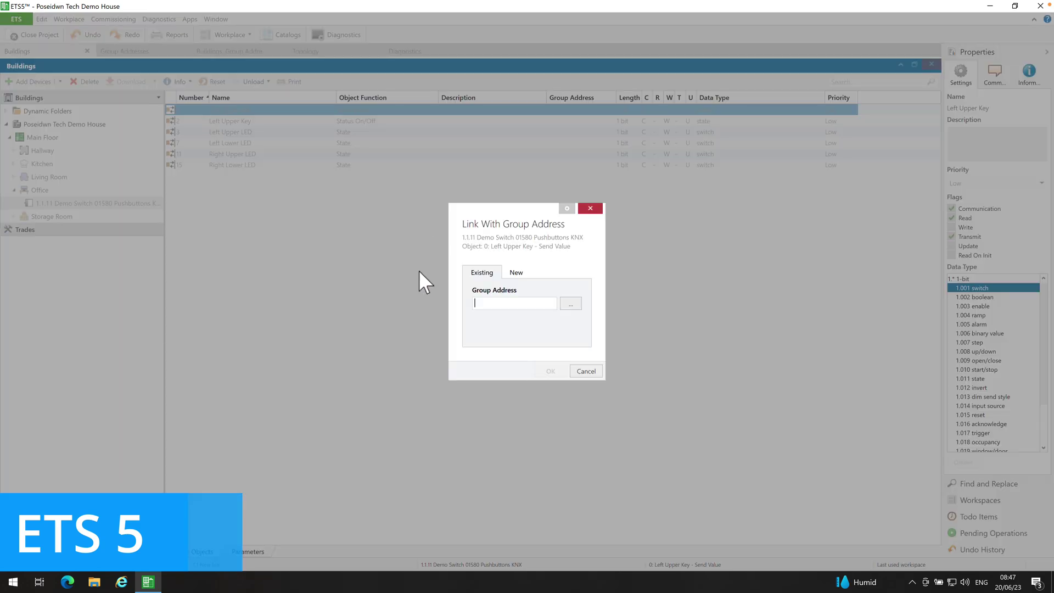
left_click(570, 303)
scroll(513, 324, "down", 15)
scroll(513, 329, "up", 15)
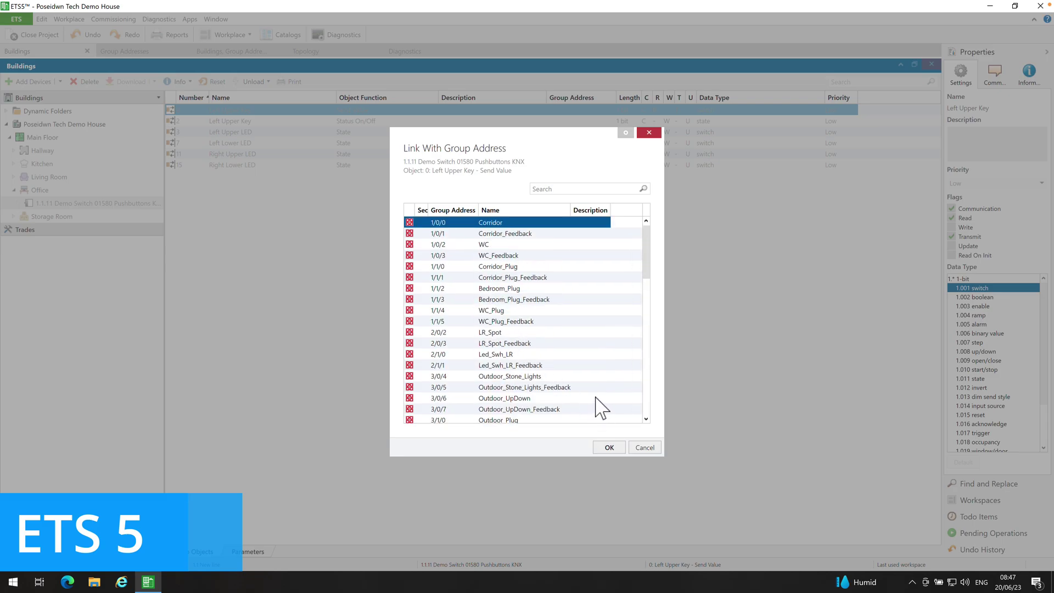
left_click(554, 189)
type("2/0/2")
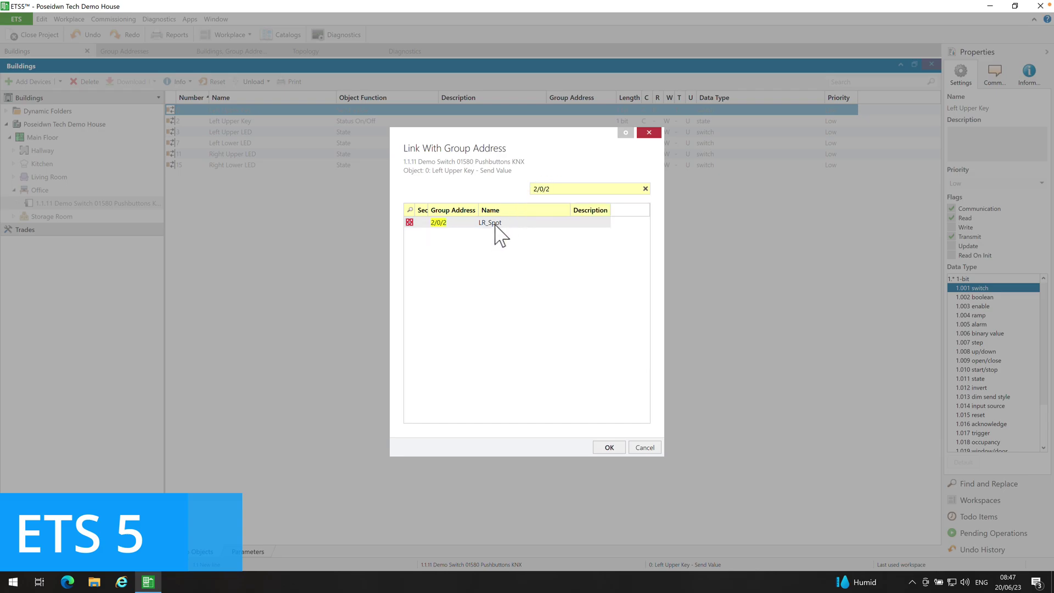
left_click(609, 447)
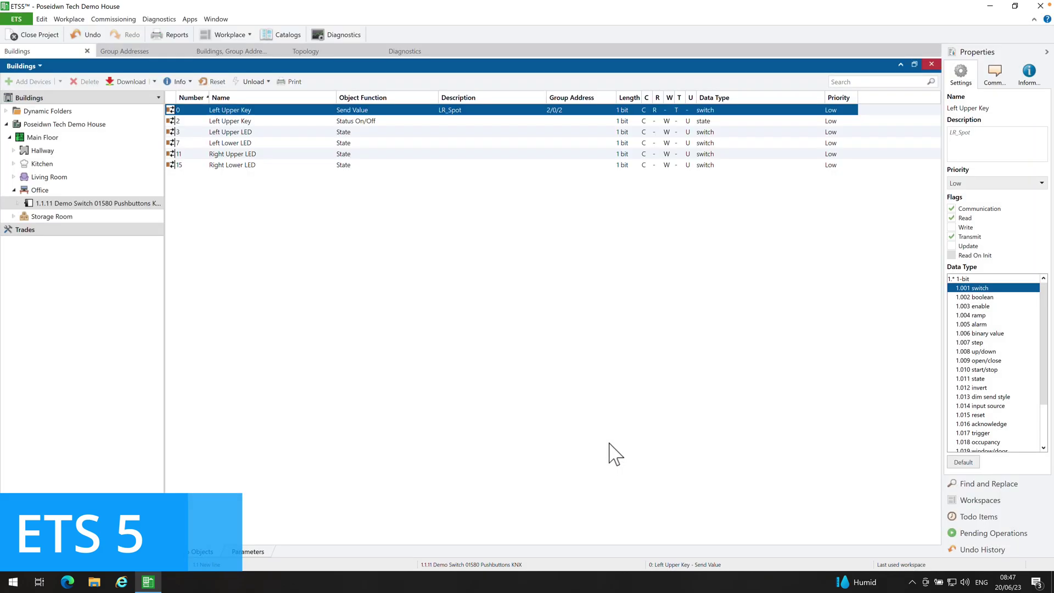
Step: Link status object 2 to 2/0/3 LR_Spot_Feedback
right_click(434, 121)
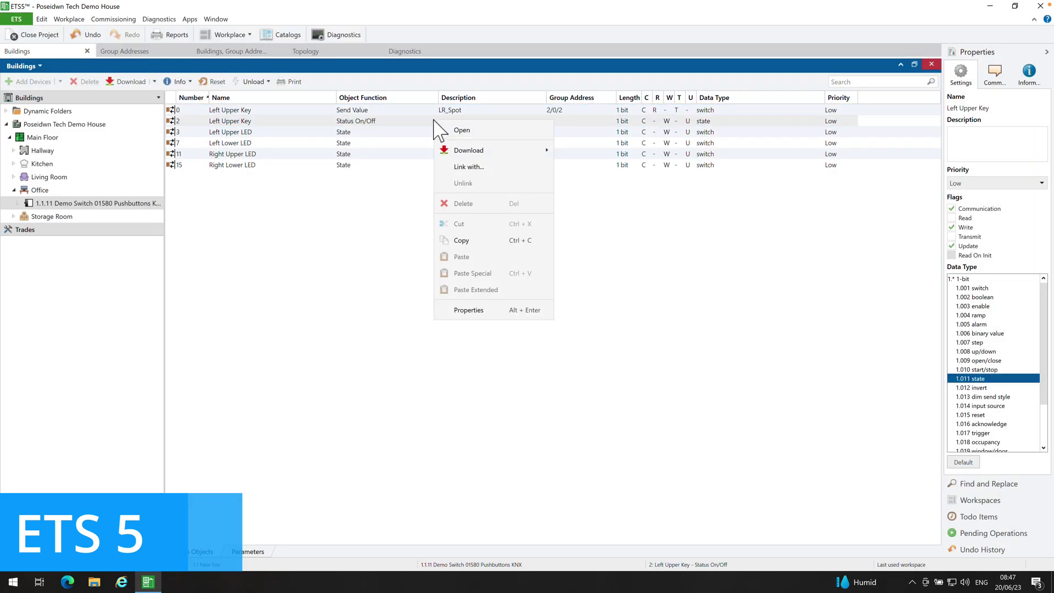
left_click(463, 165)
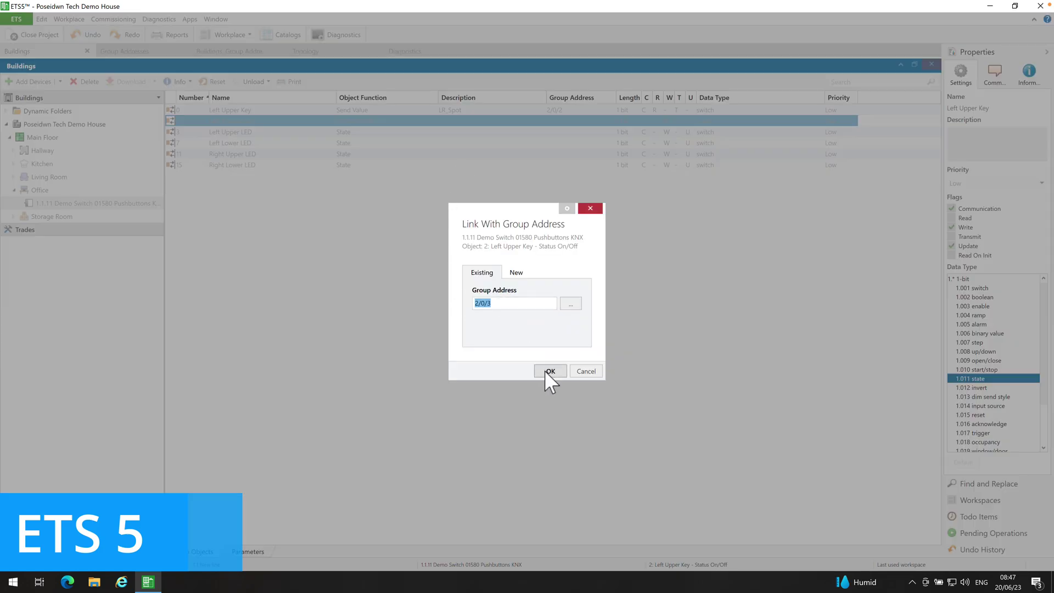
left_click(571, 303)
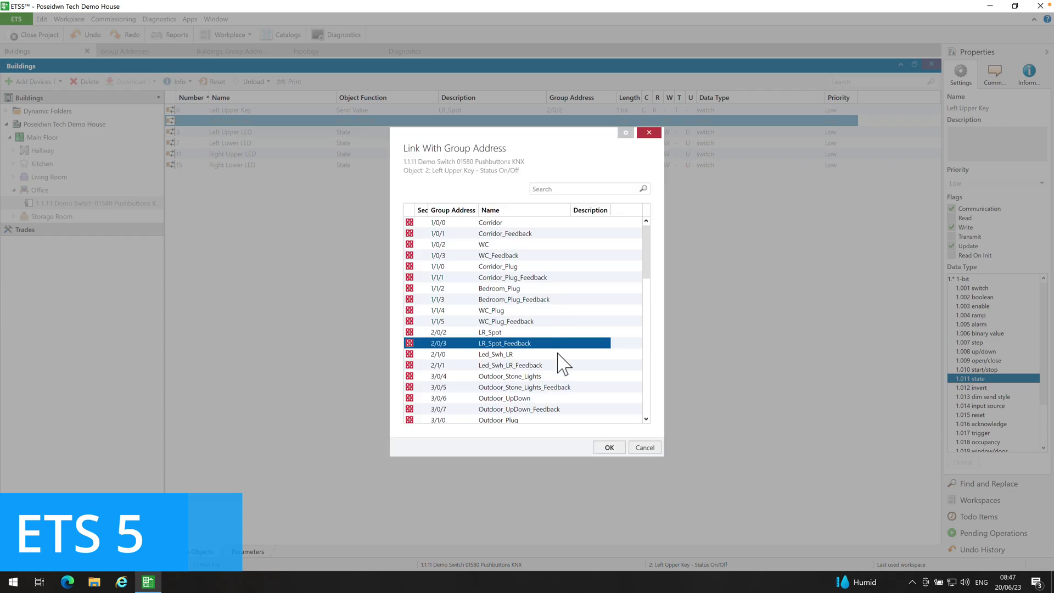
left_click(609, 446)
left_click(563, 370)
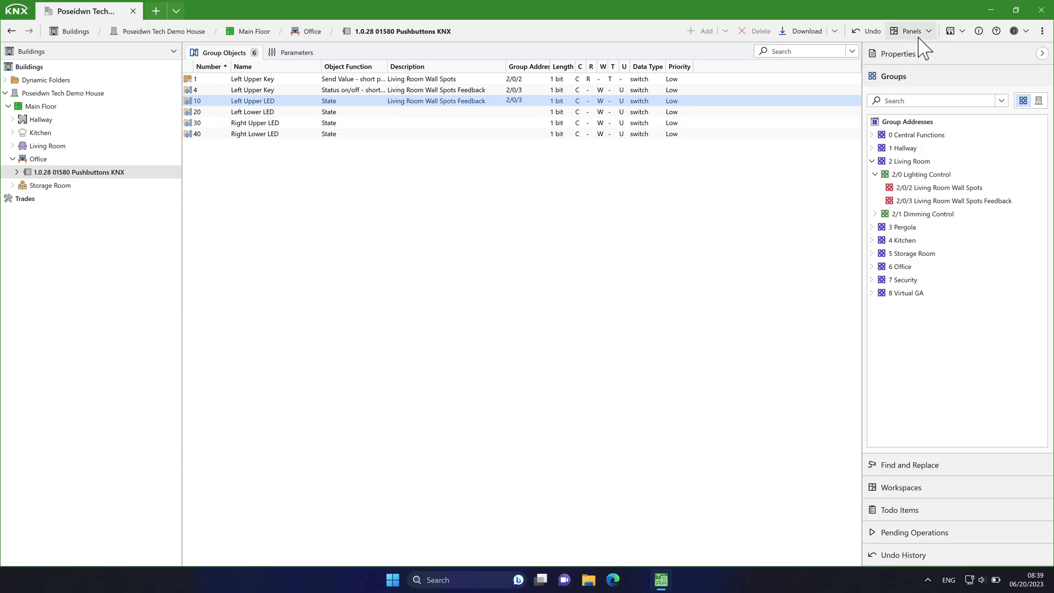
Step: Open Diagnostics, switch to Line Scan, and choose 1.0 Main Line as the line to scan
left_click(921, 35)
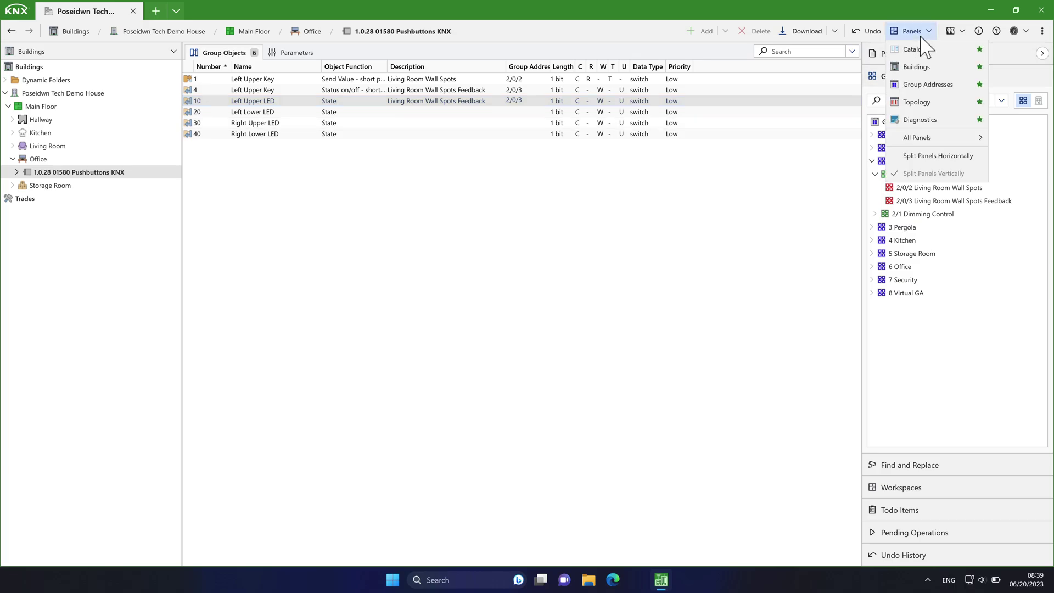
left_click(933, 130)
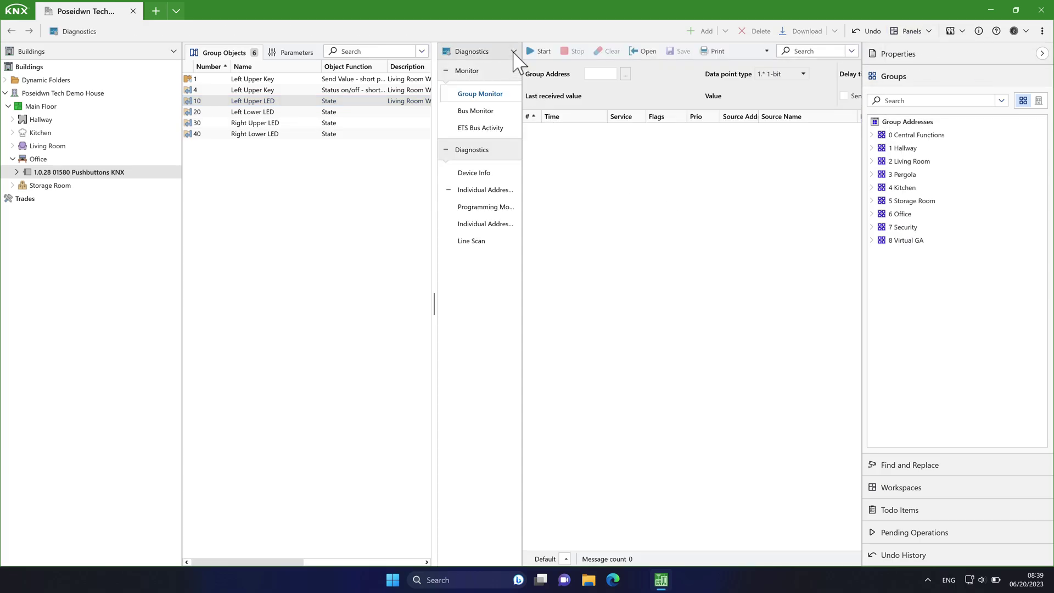
left_click(514, 52)
key("Escape")
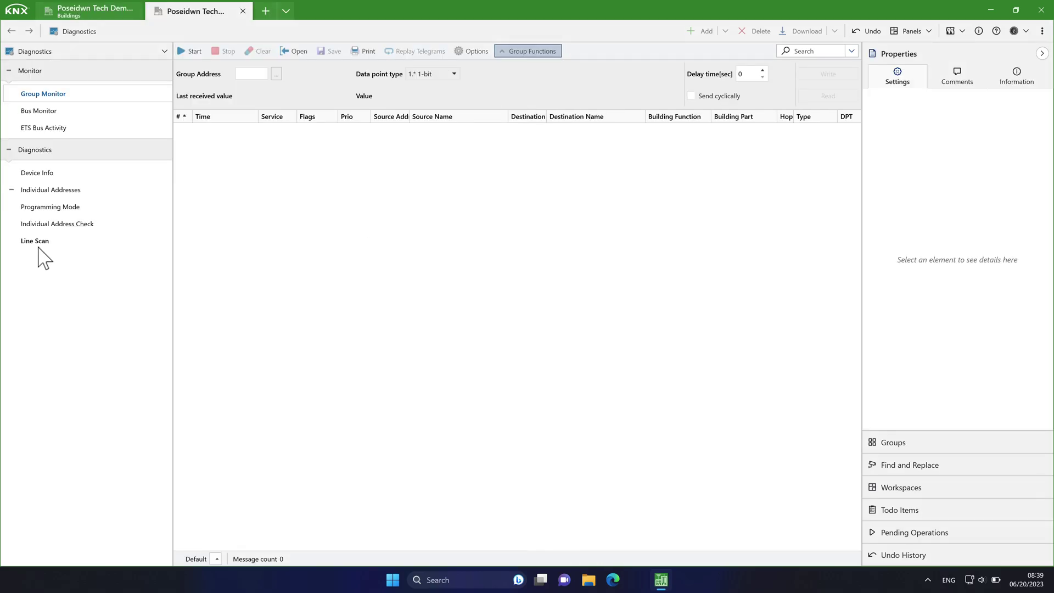
left_click(38, 242)
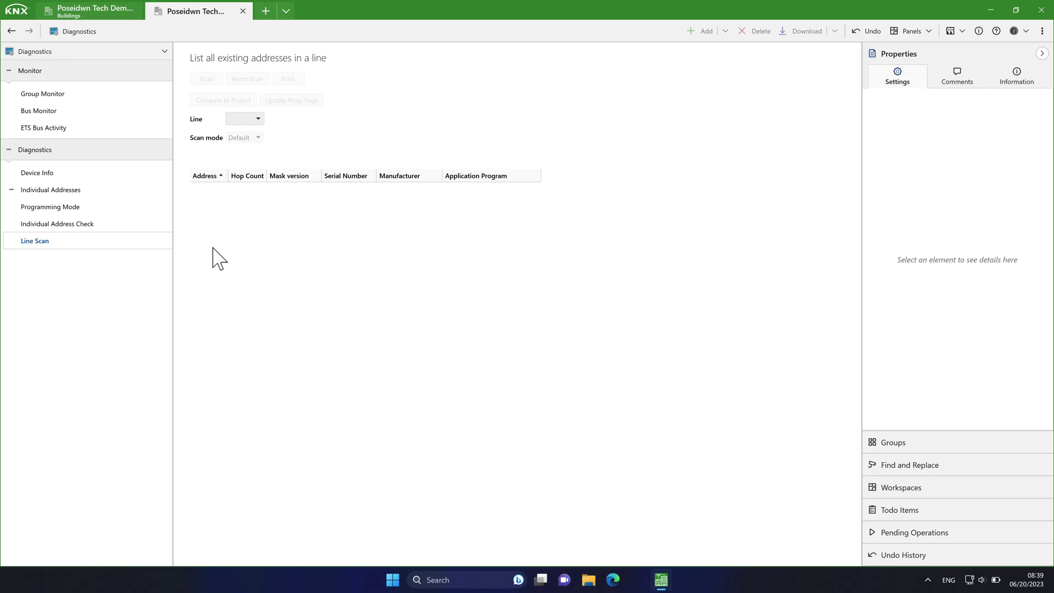
left_click(258, 119)
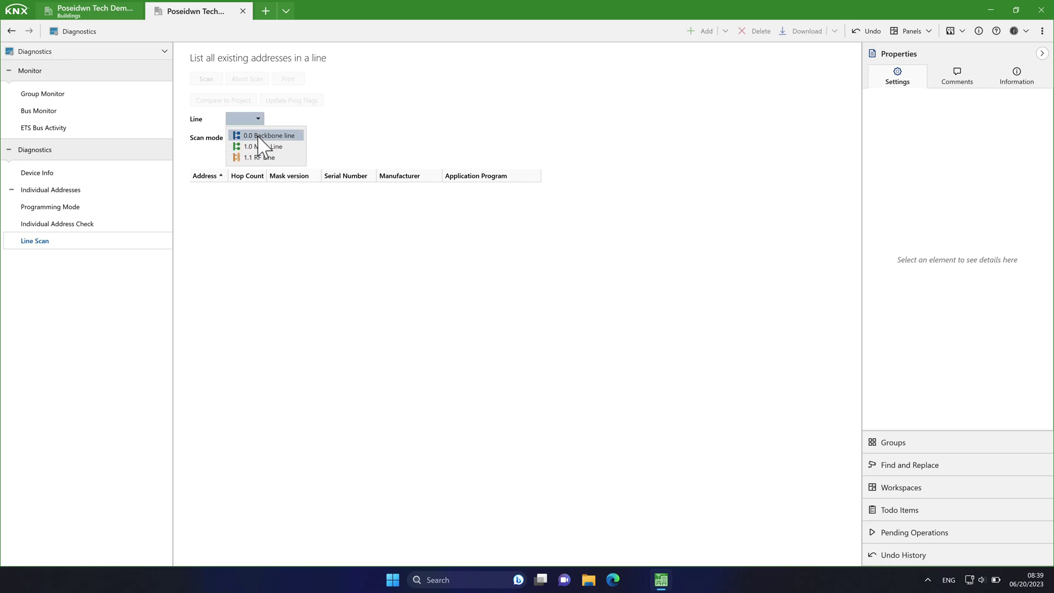
left_click(262, 147)
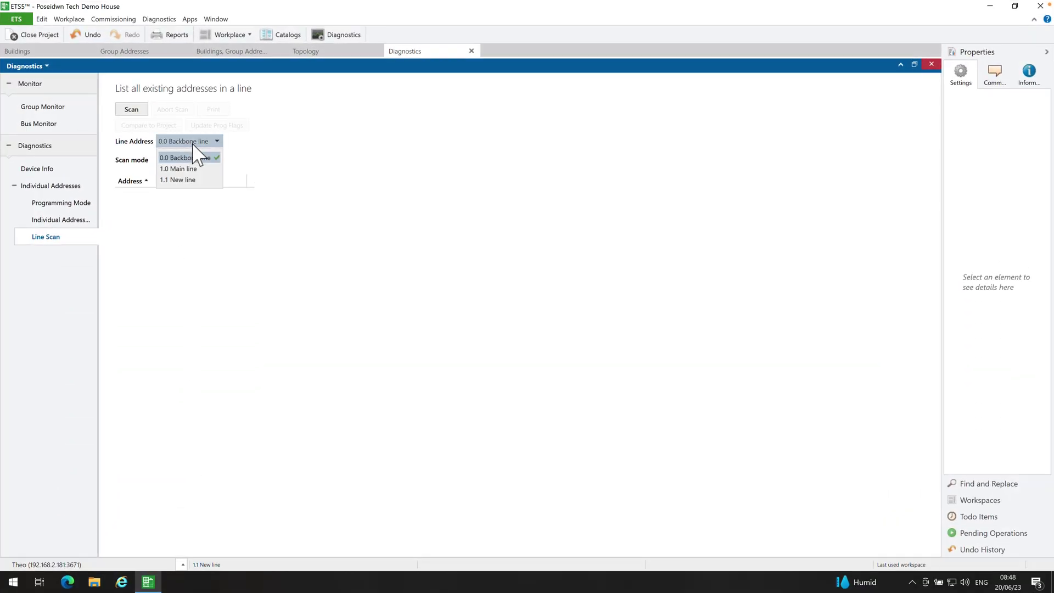
Step: Select the 1.0 Main line in ETS5's Line Scan and start the scan
left_click(194, 169)
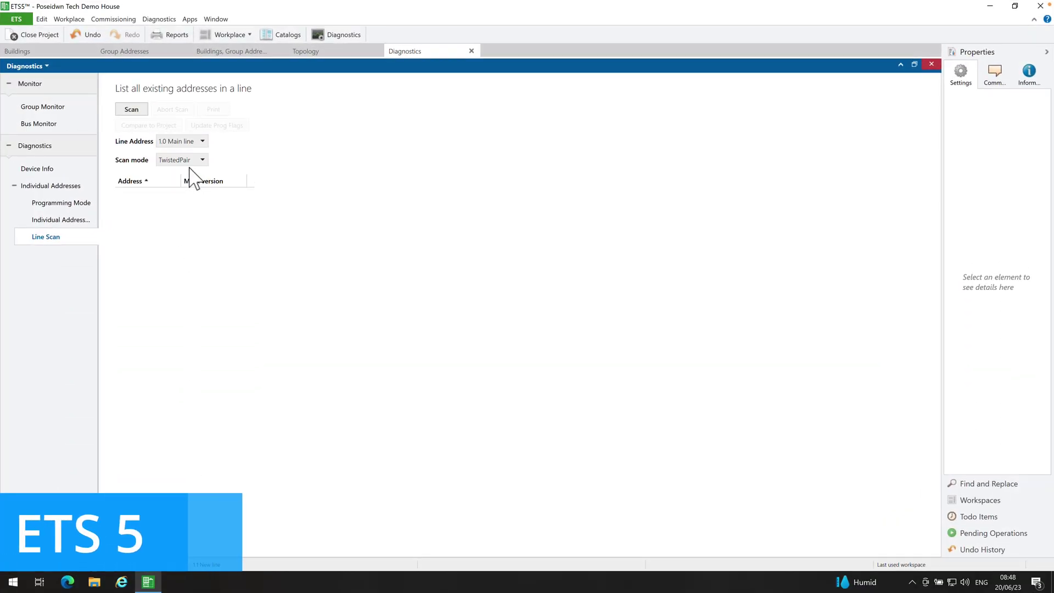
left_click(134, 110)
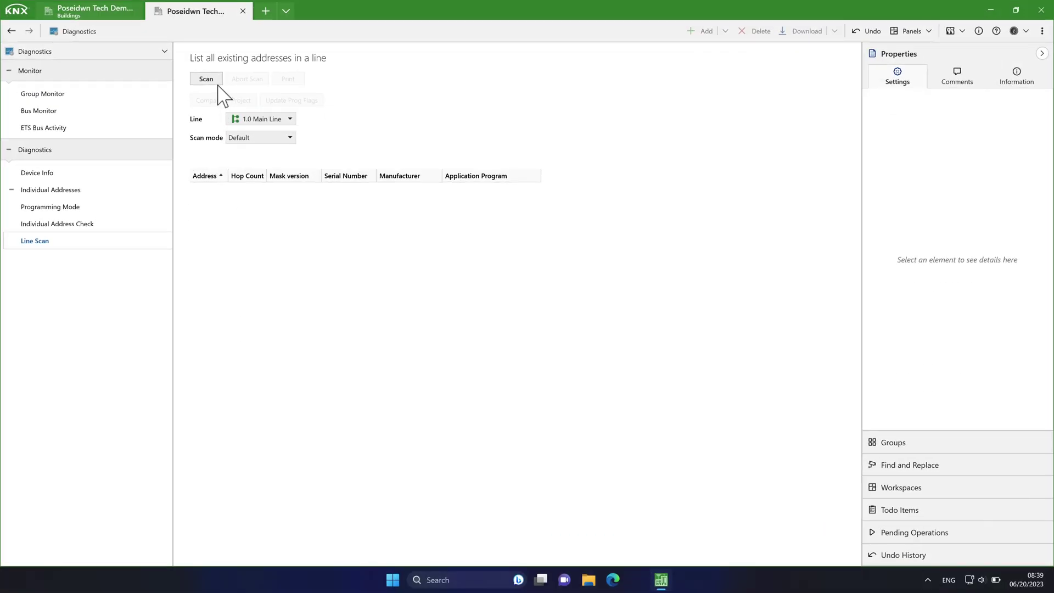
Step: Scan 1.0 Main Line for devices (16 found), then close the Diagnostics tab
left_click(214, 82)
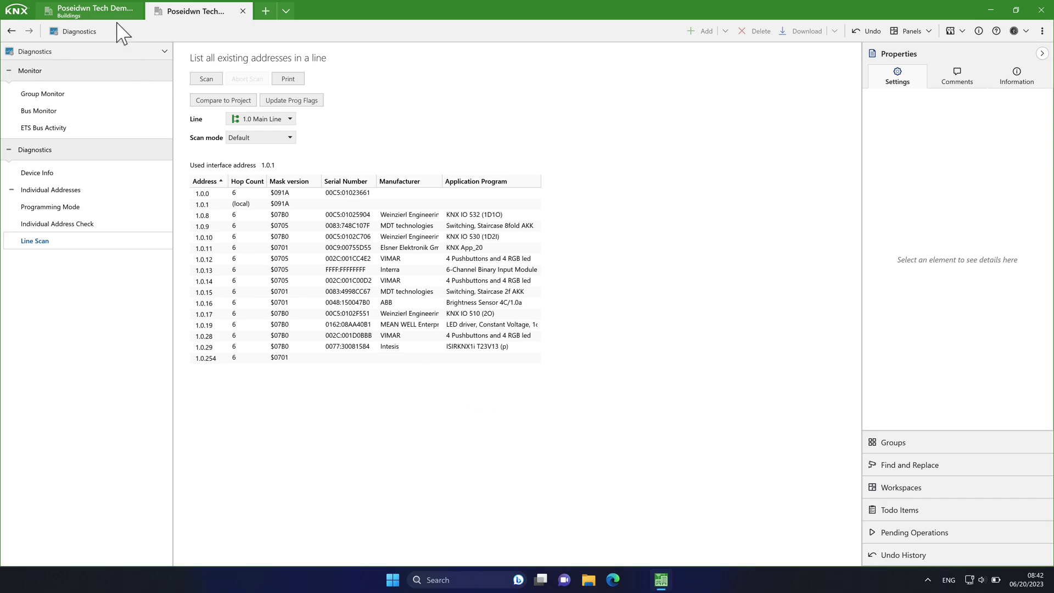
left_click(243, 11)
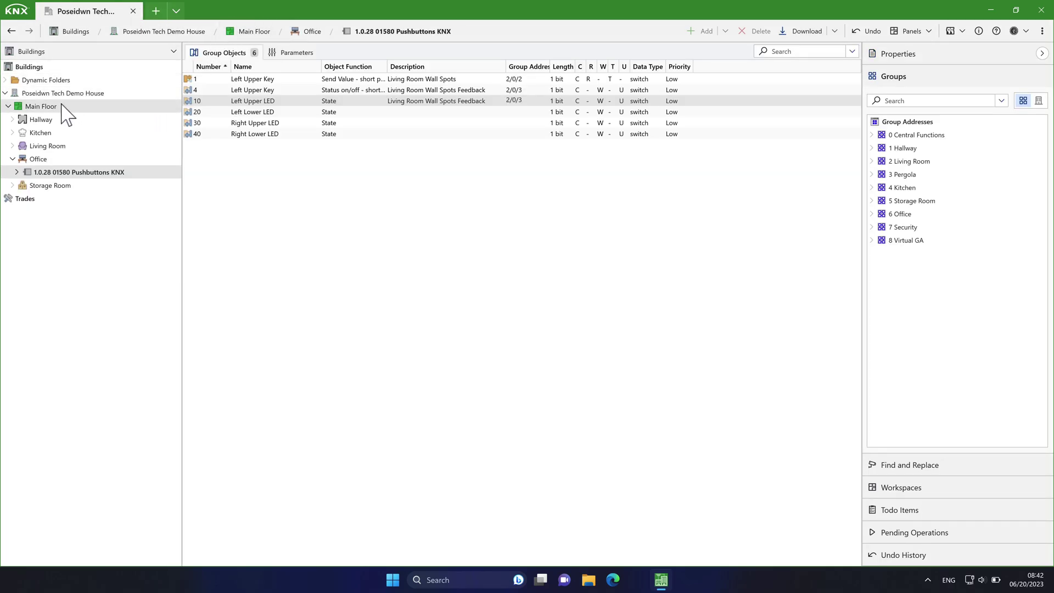
Step: Select Main Floor in the Buildings tree to list its building parts
left_click(42, 107)
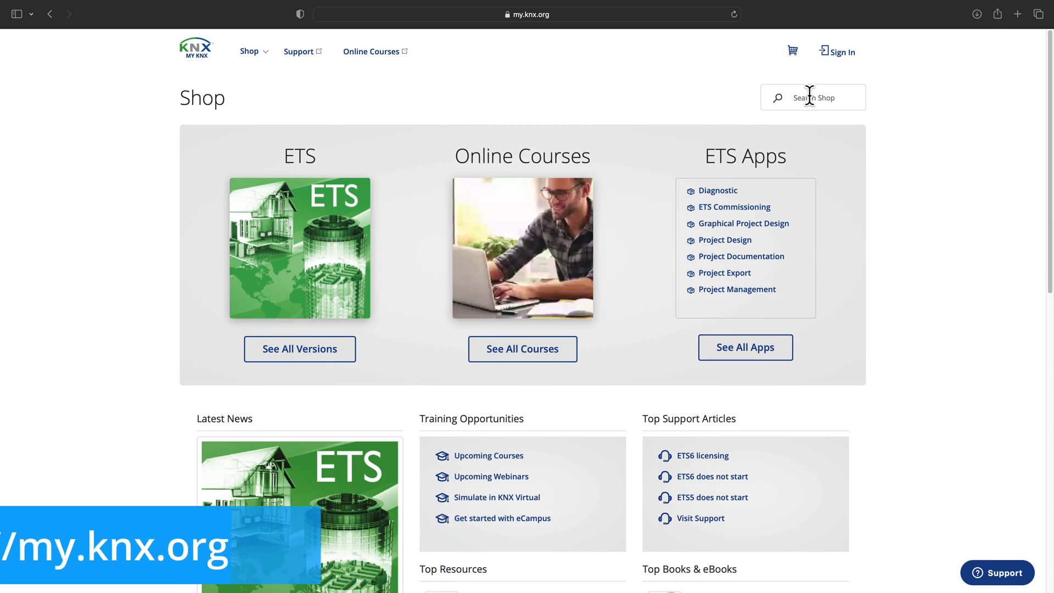
Step: Sign in to my.knx.org and browse the Shop's ETS software products
left_click(837, 53)
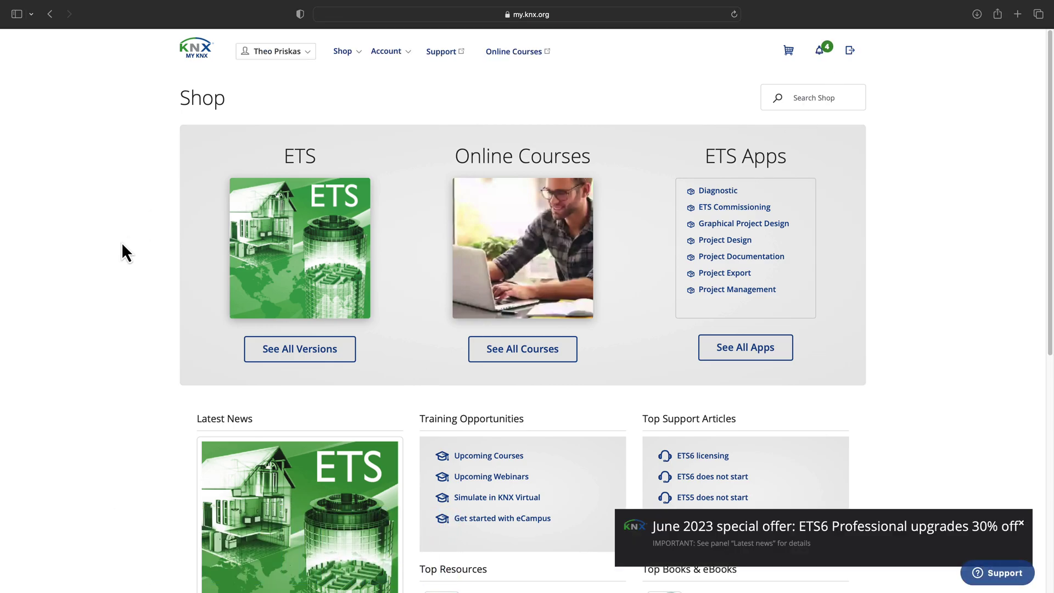
left_click(351, 54)
left_click(357, 138)
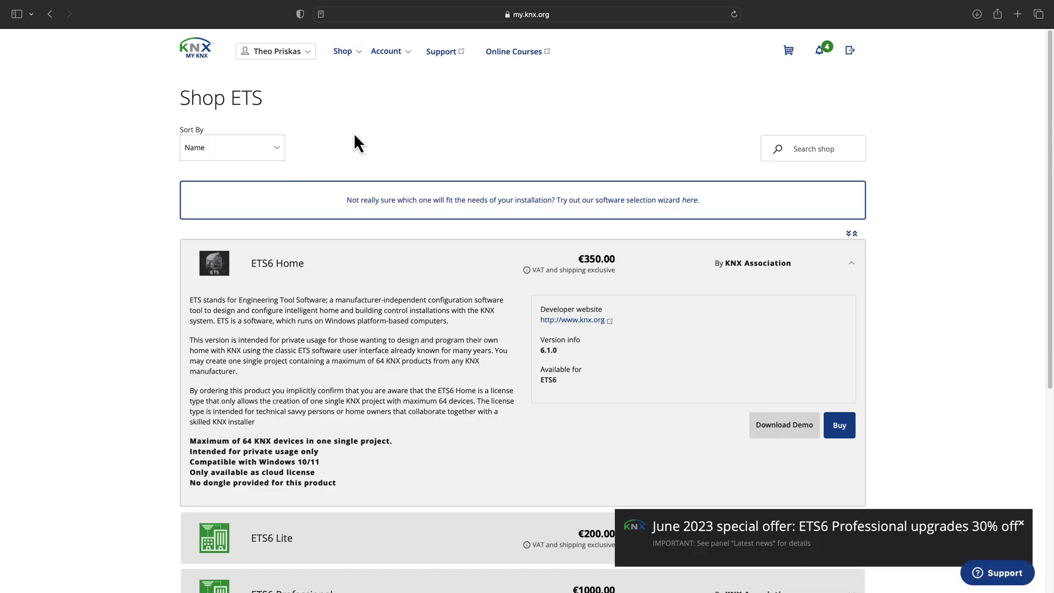
scroll(354, 199, "down", 3)
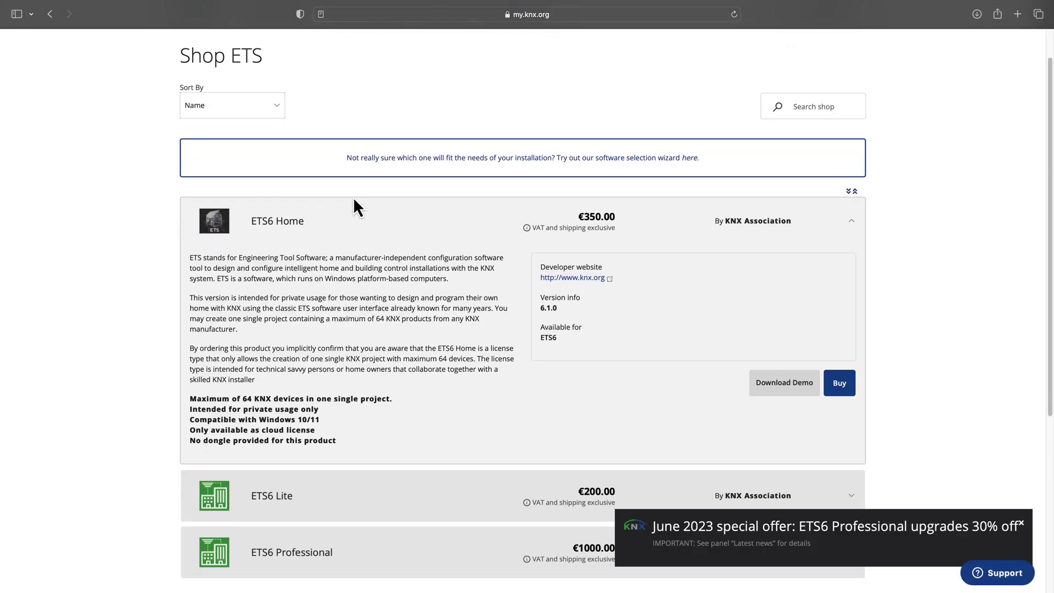
scroll(354, 200, "down", 3)
scroll(354, 200, "up", 5)
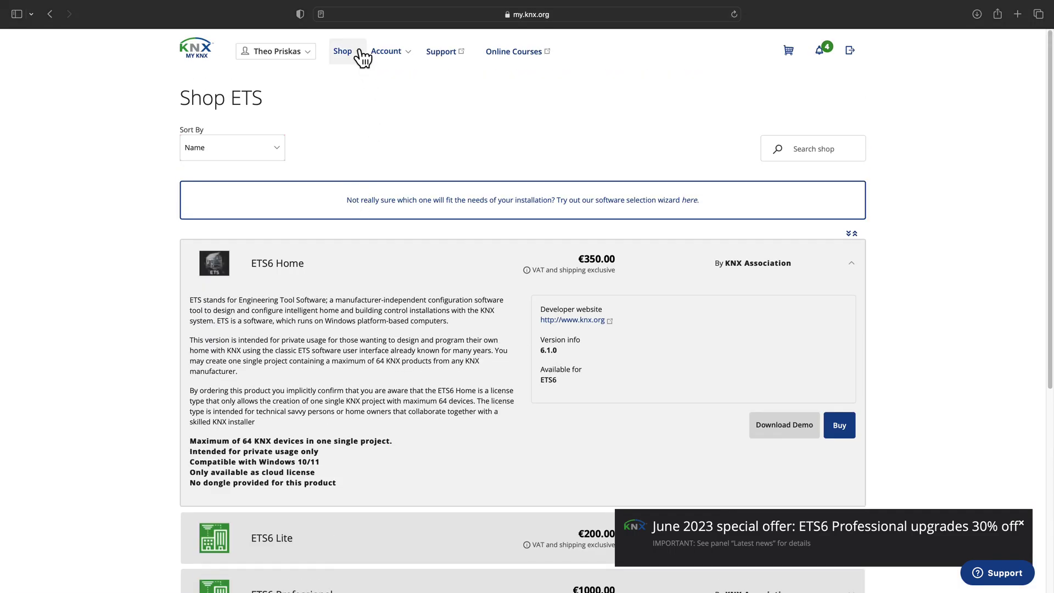
left_click(360, 58)
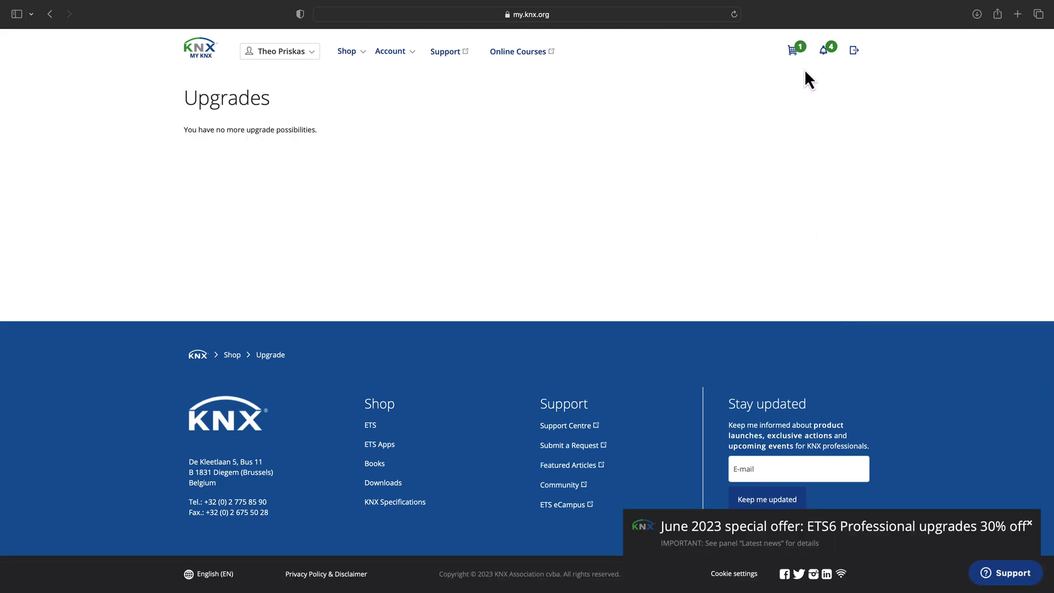
Step: Apply the Youtube Poseidon Tech 30% voucher to the ETS6 upgrade in the cart
left_click(792, 50)
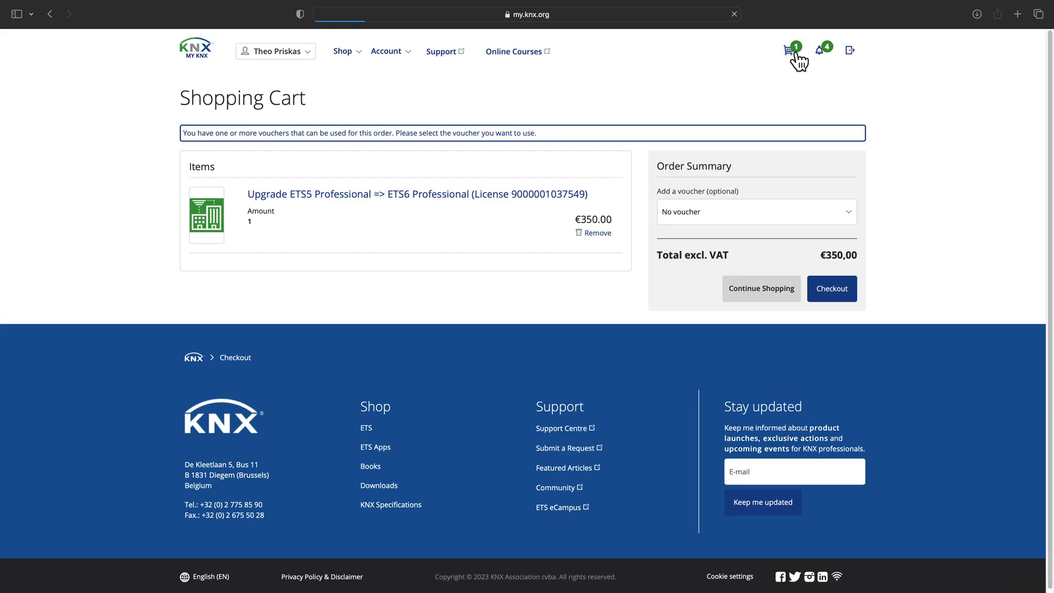
left_click(838, 220)
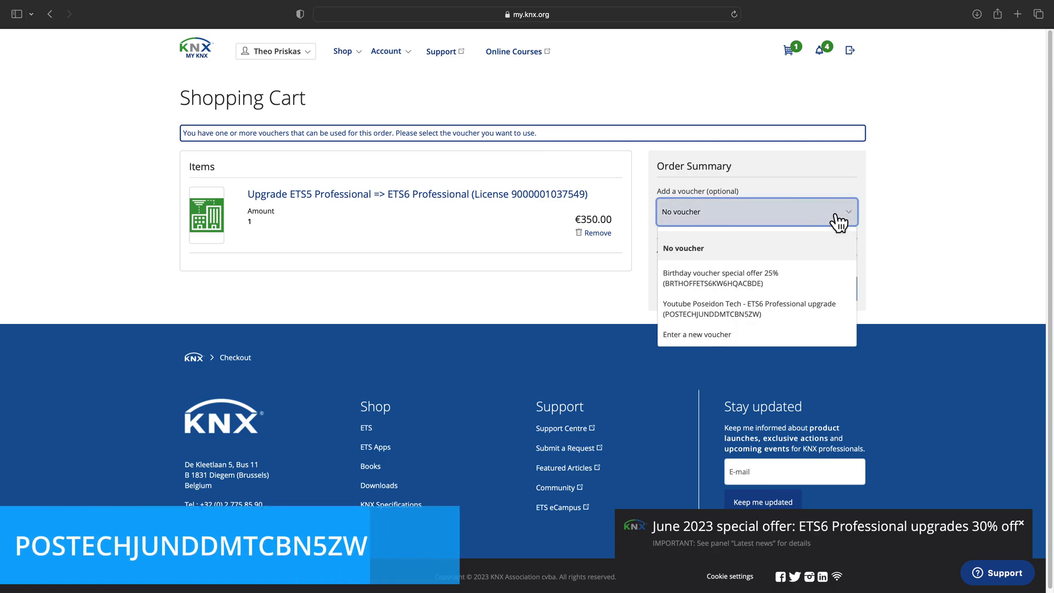
left_click(771, 310)
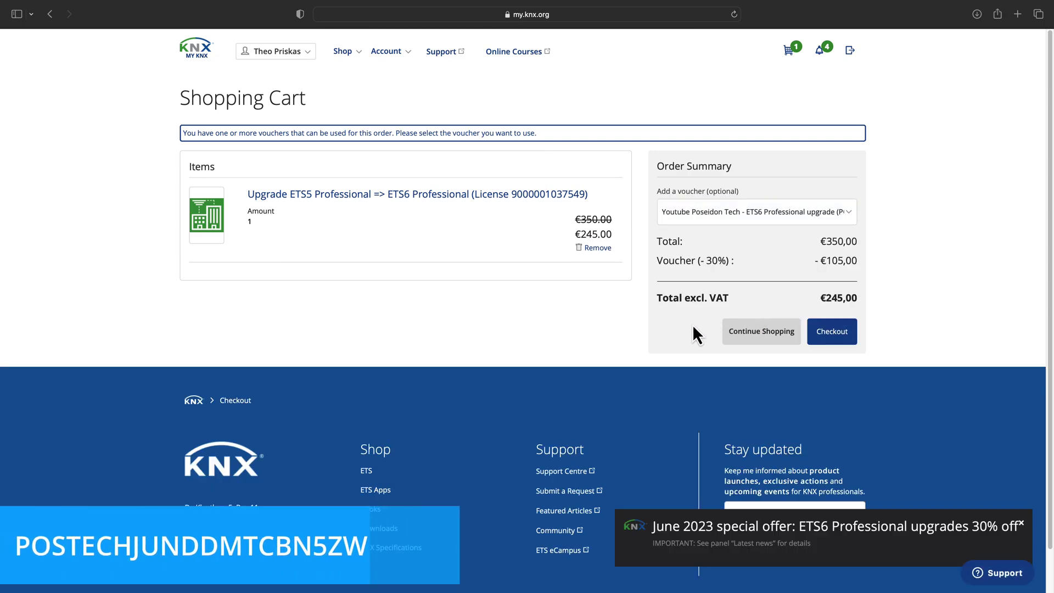